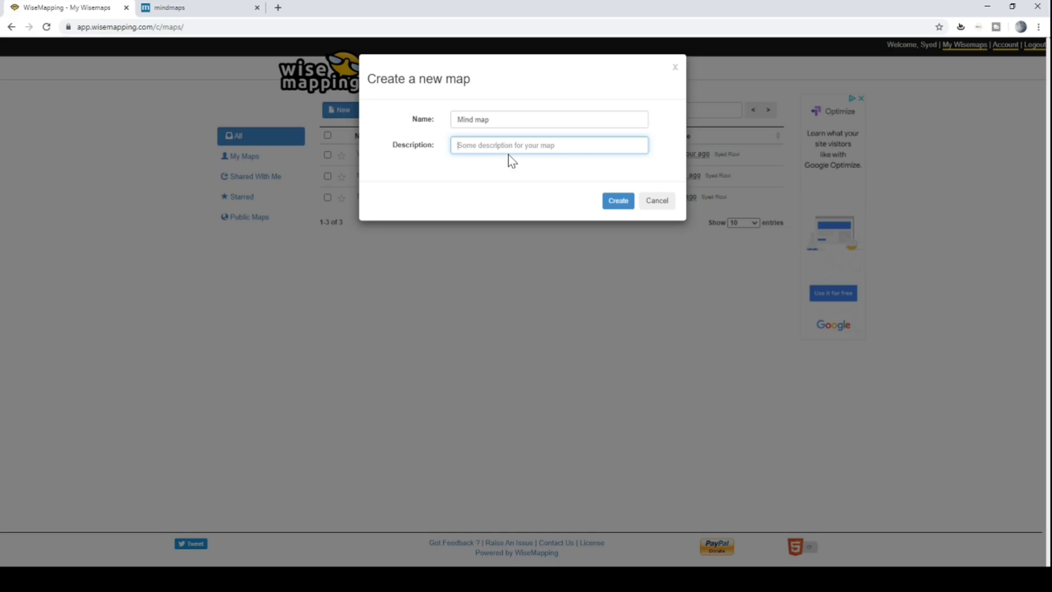
Give the new map the description "mind mapping" and create it.
type("min")
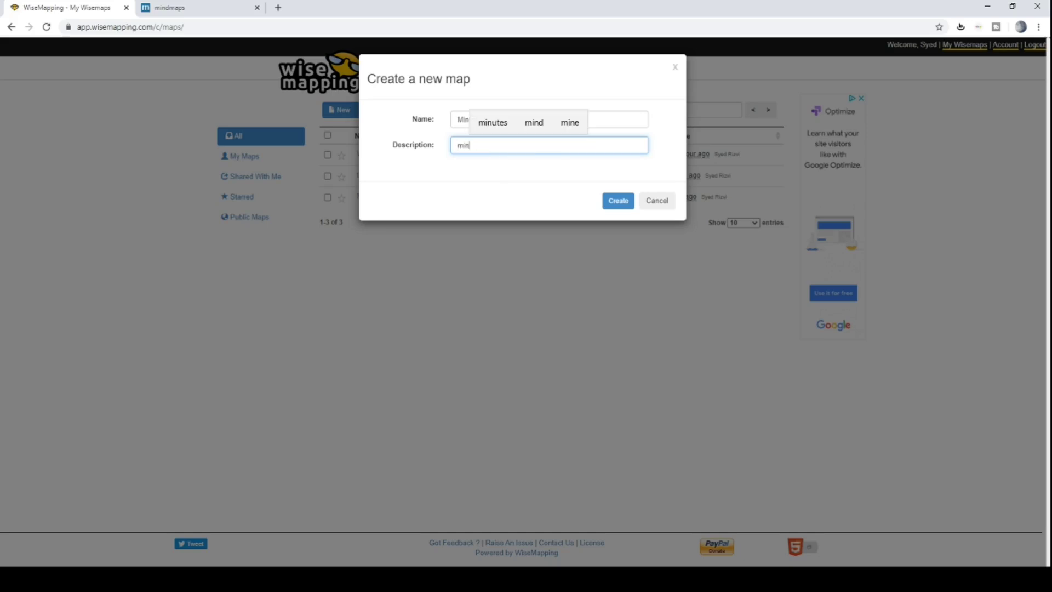
type("d")
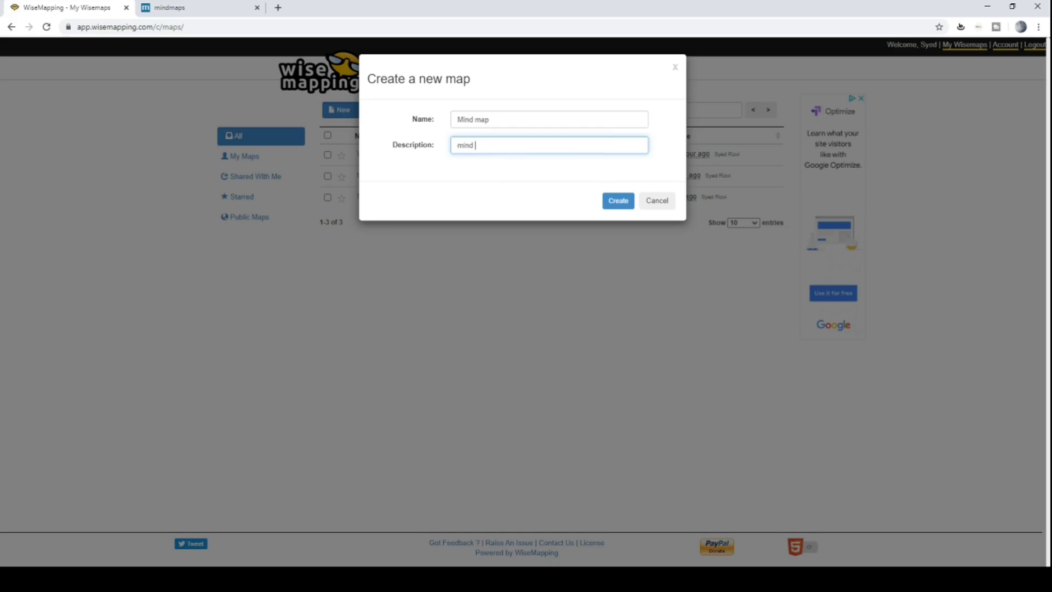
type(" mapping")
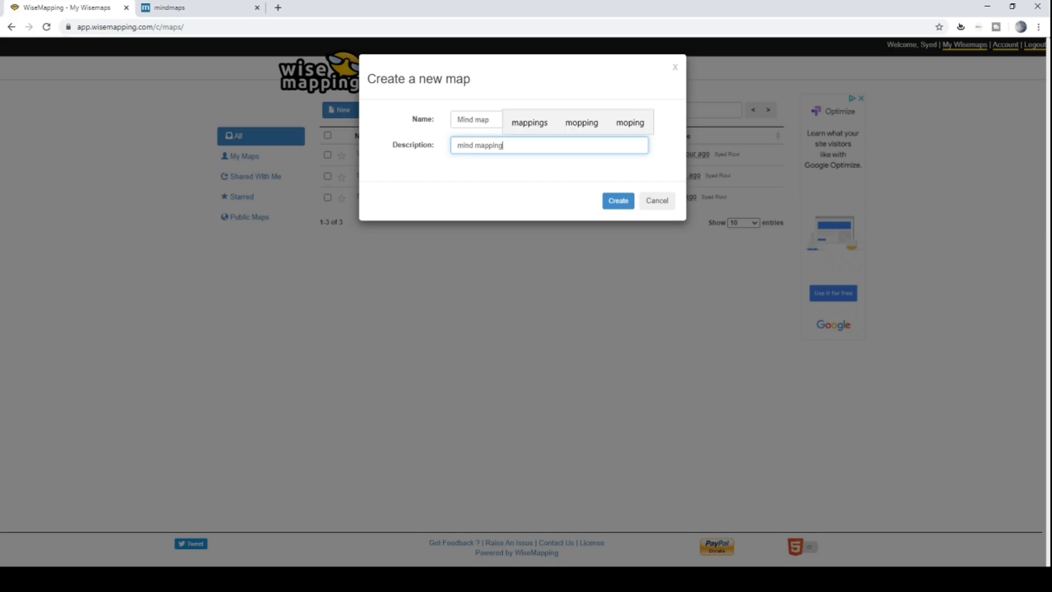
key("Return")
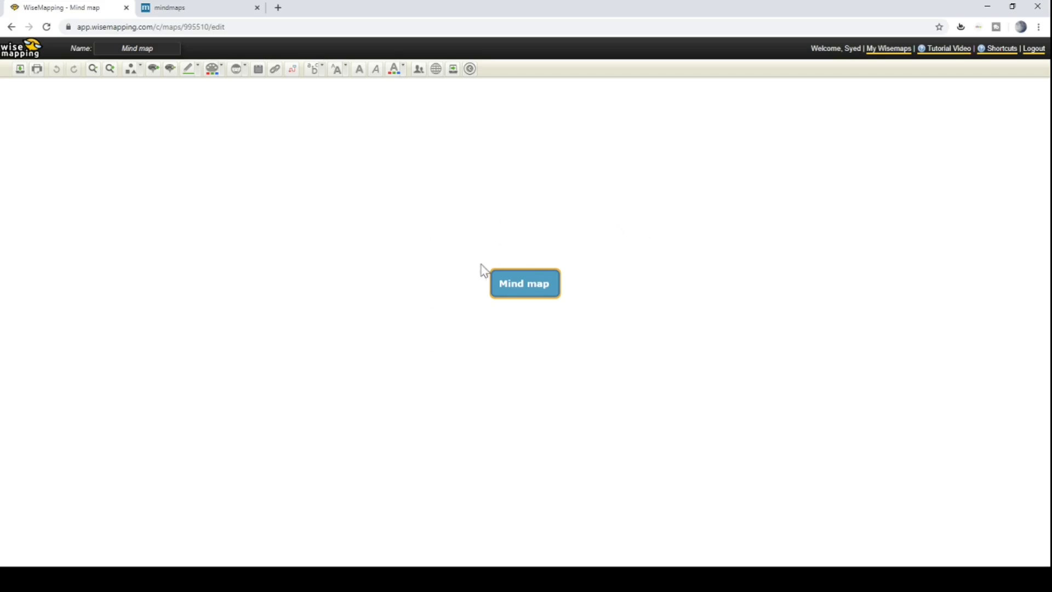
Change the central topic's text to "Mind Map".
double_click(538, 294)
left_click(535, 282)
key("BackSpace")
type("M")
left_click(508, 360)
Try the rectangle, rounded rectangle and ellipse shapes on the central topic.
left_click(141, 72)
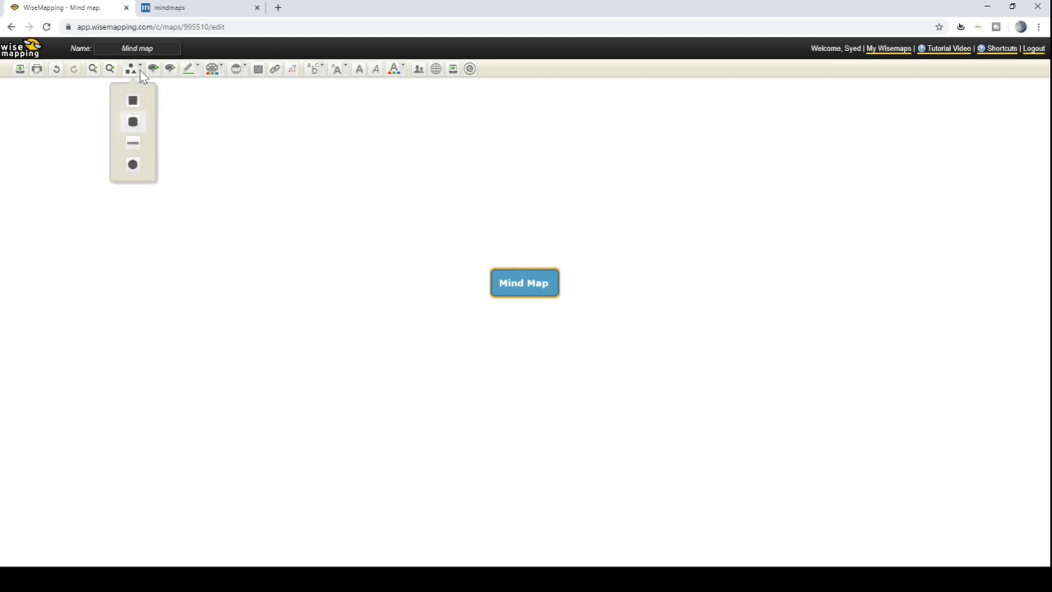
left_click(132, 113)
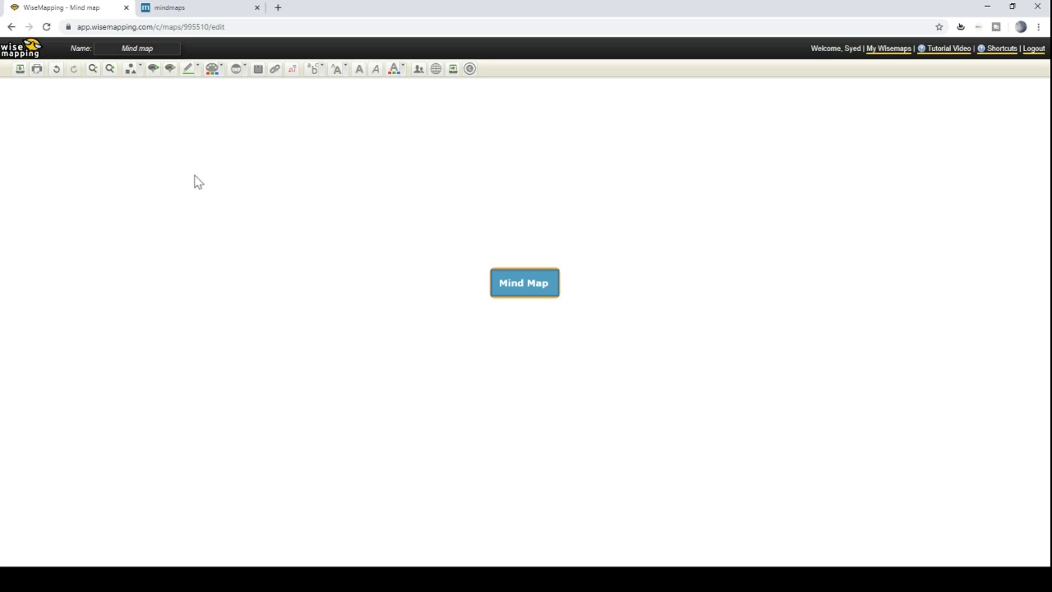
left_click(133, 71)
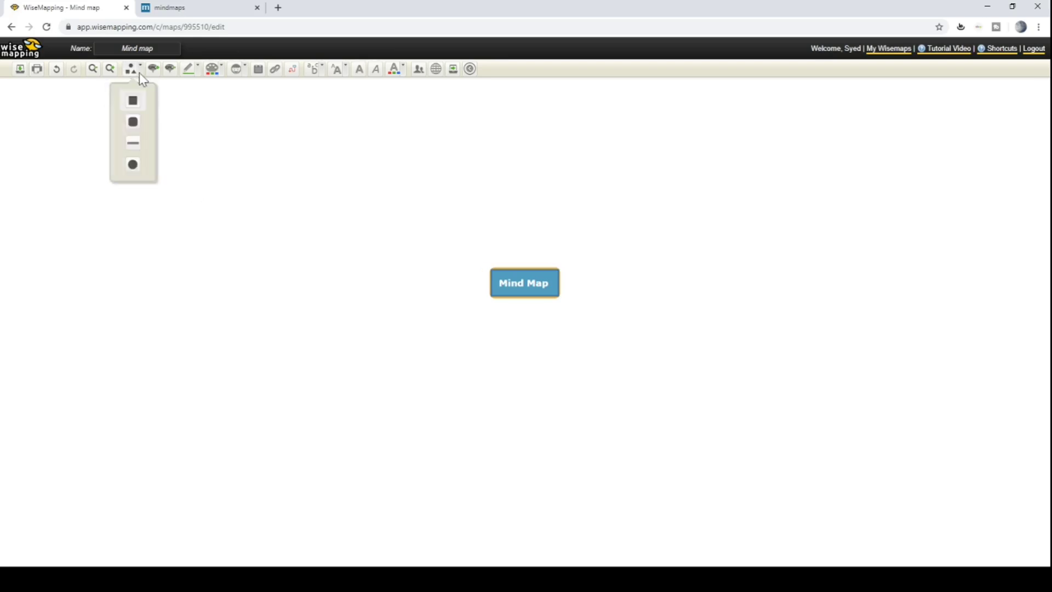
left_click(134, 128)
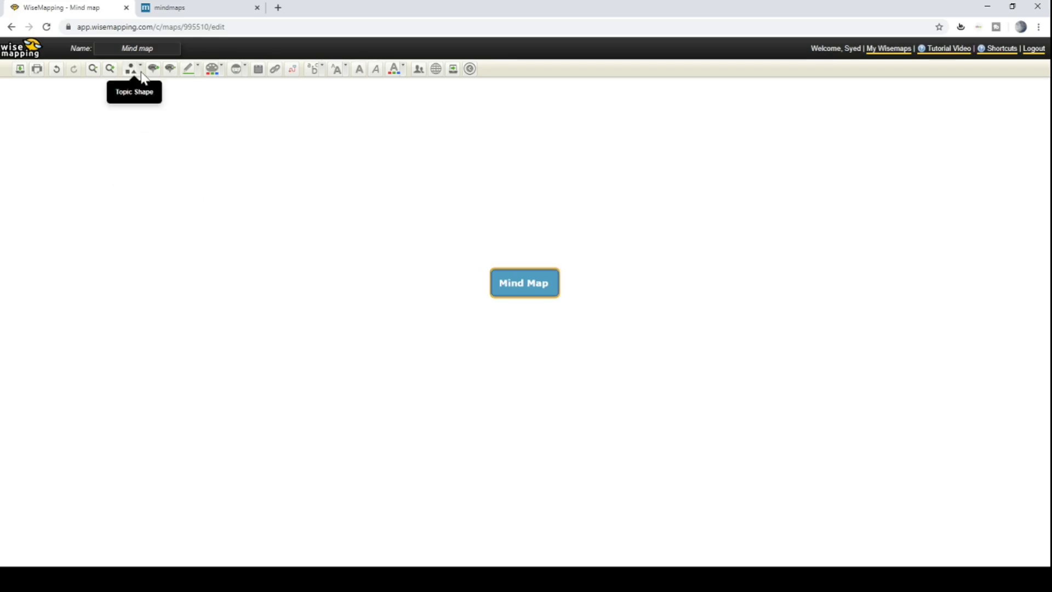
left_click(131, 72)
left_click(132, 166)
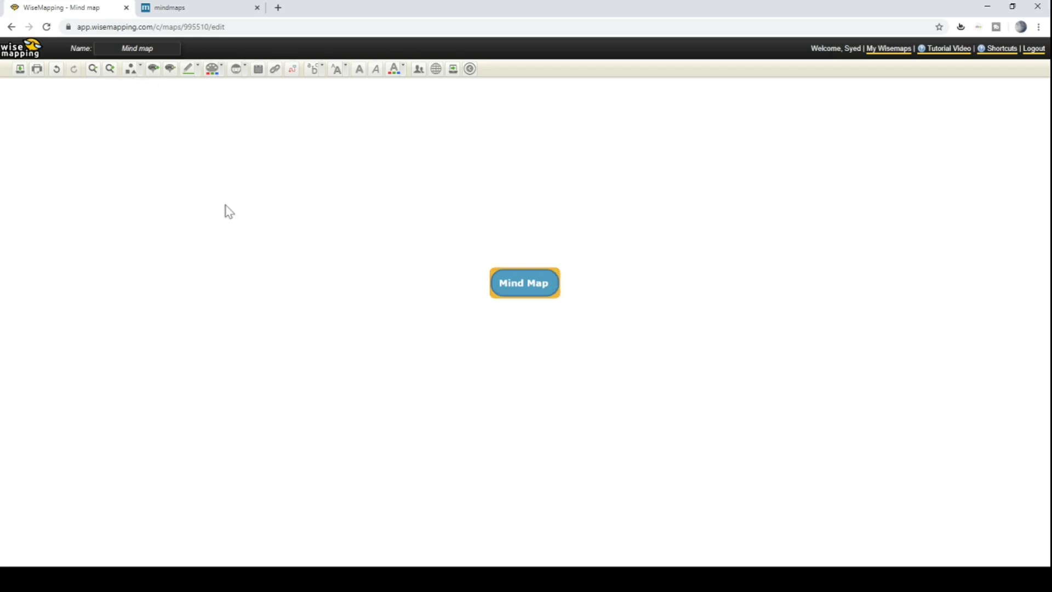
left_click(591, 351)
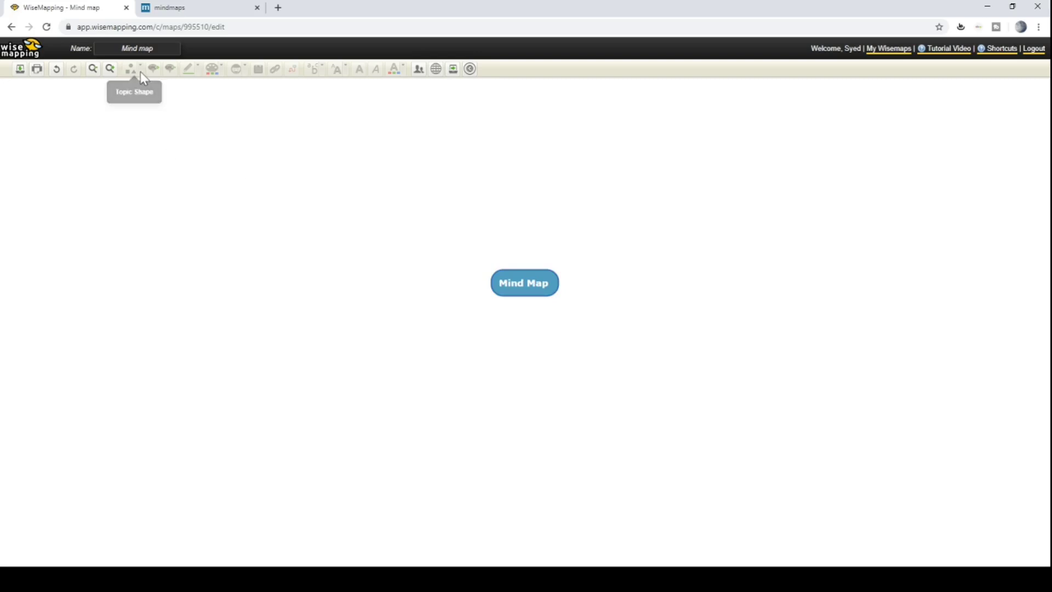
Set the central topic's shape to rounded rectangle.
left_click(534, 285)
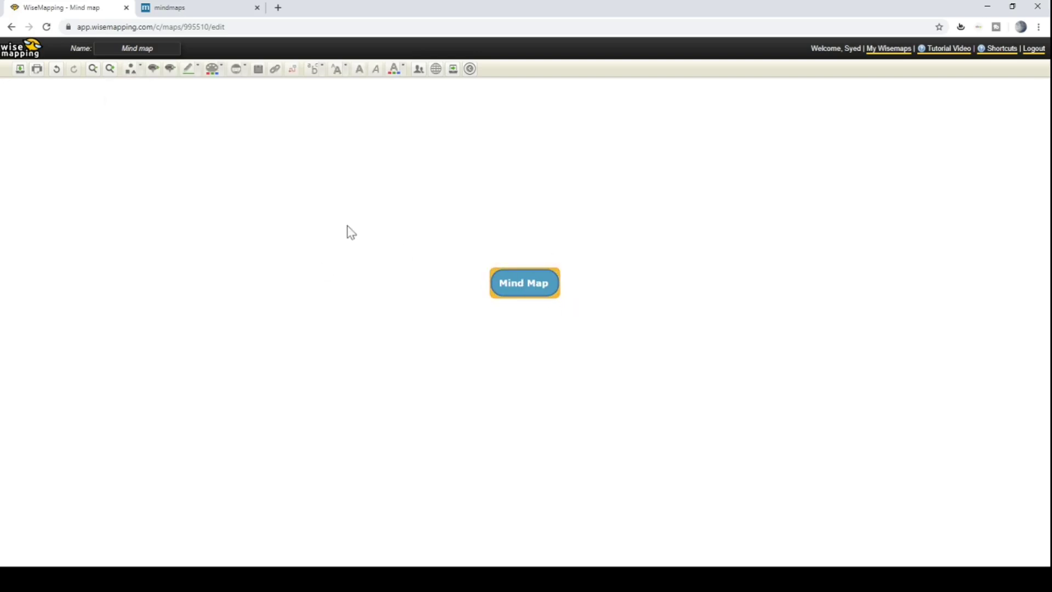
left_click(139, 73)
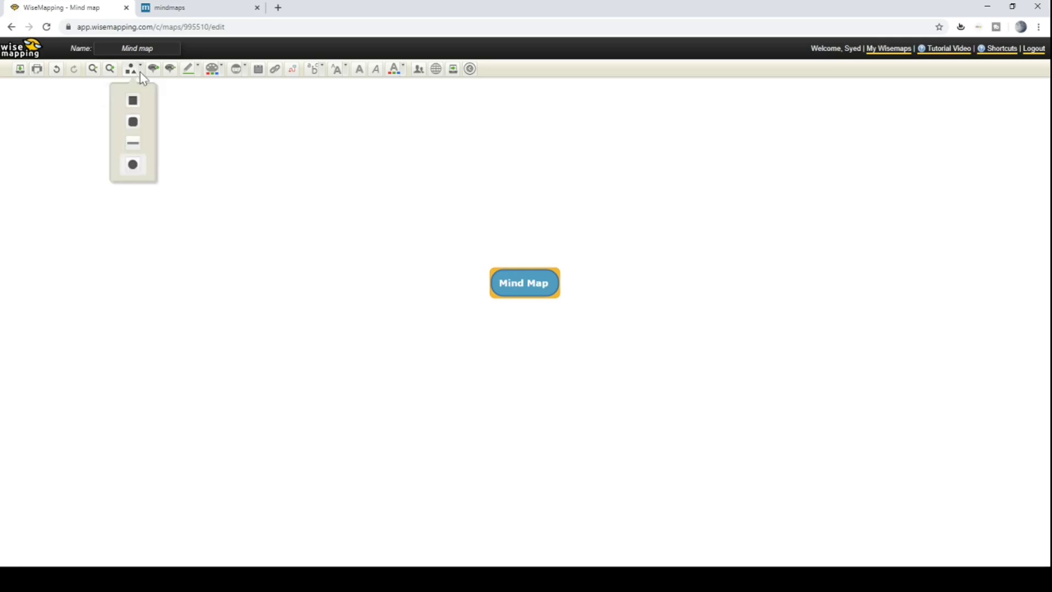
left_click(133, 123)
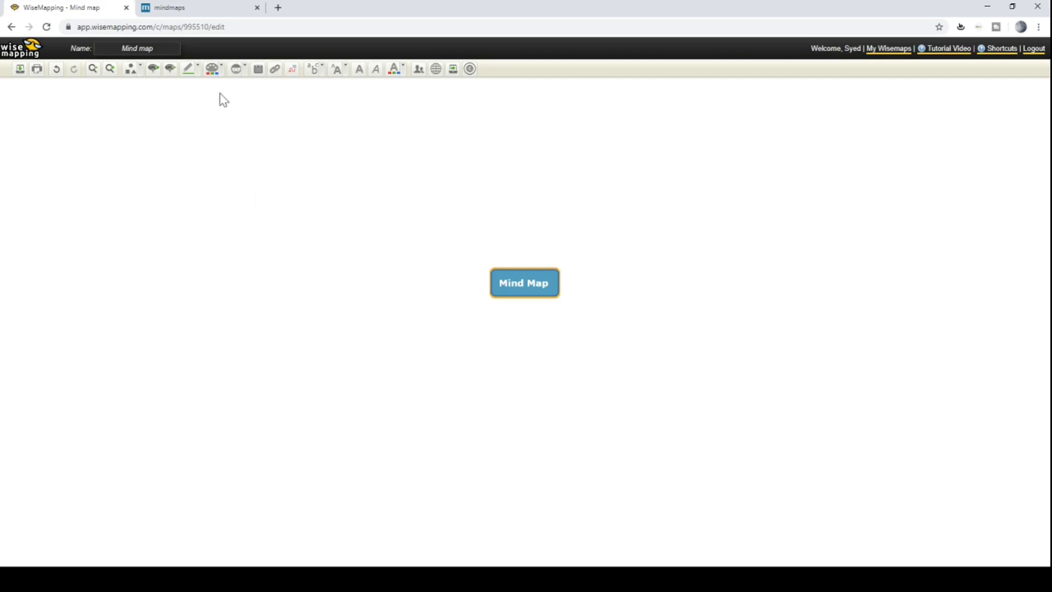
Set the central topic's fill colour to bright blue.
left_click(219, 70)
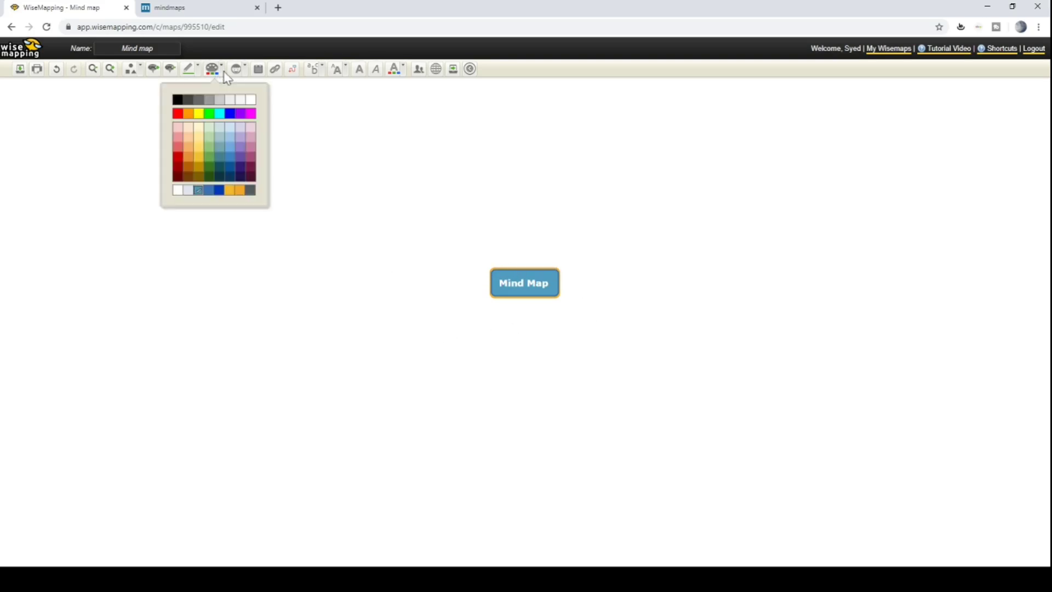
left_click(230, 116)
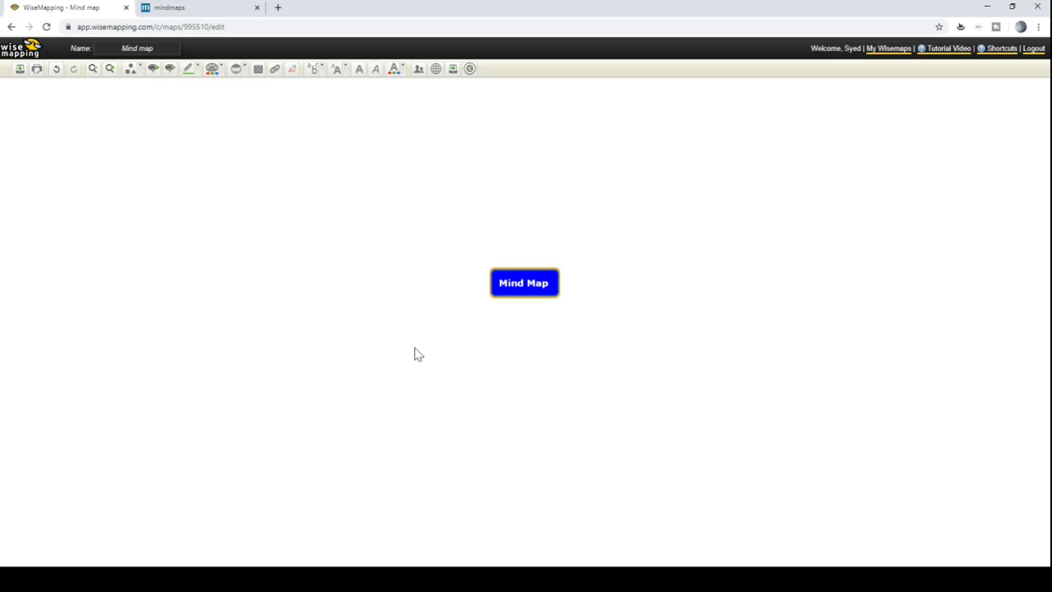
left_click(473, 364)
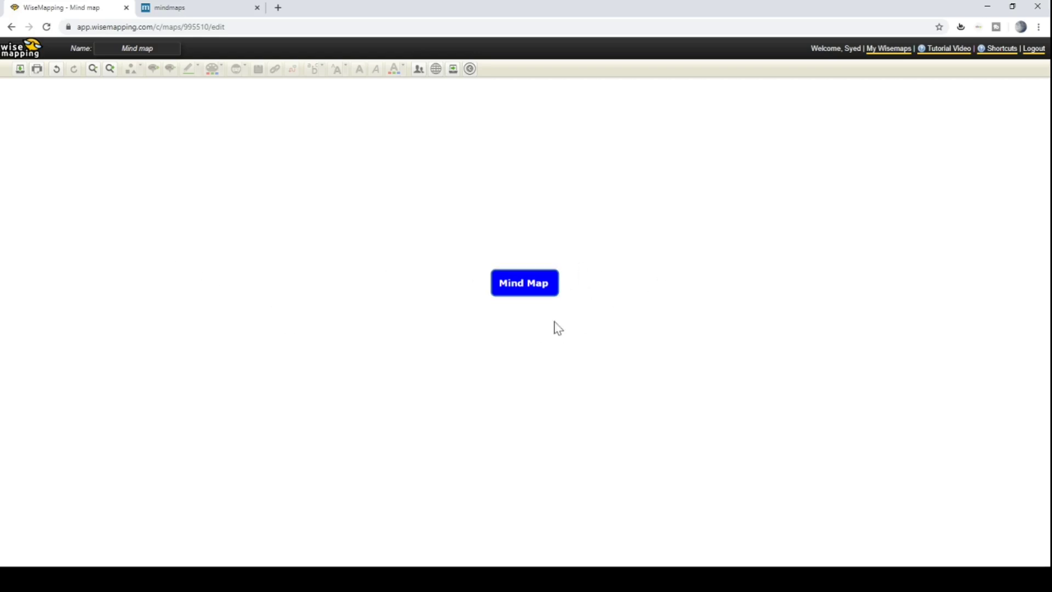
Set the central topic's border colour to bright green.
left_click(527, 285)
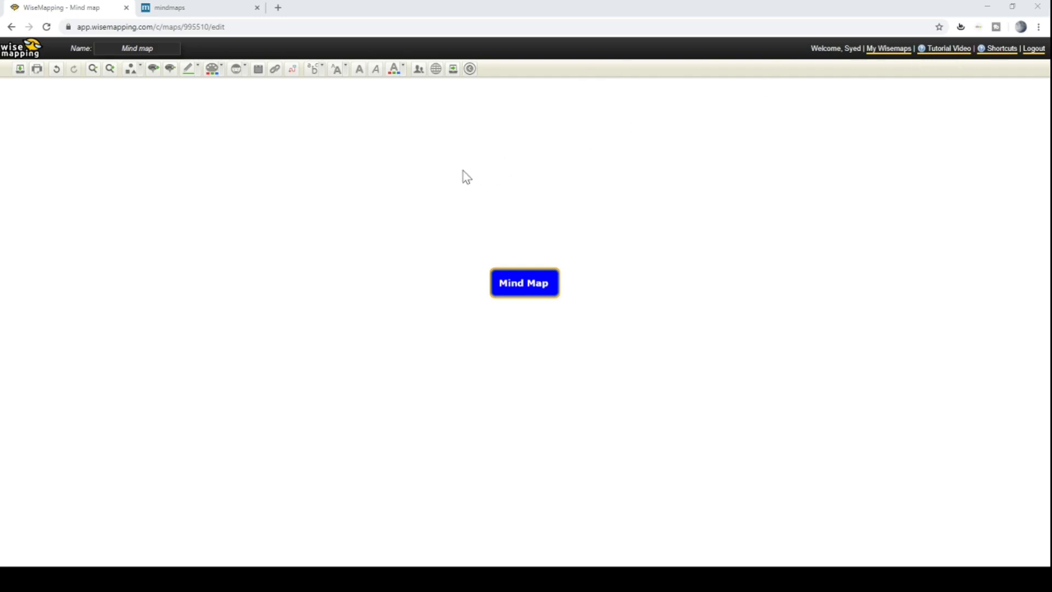
left_click(111, 73)
left_click_drag(479, 307, 301, 265)
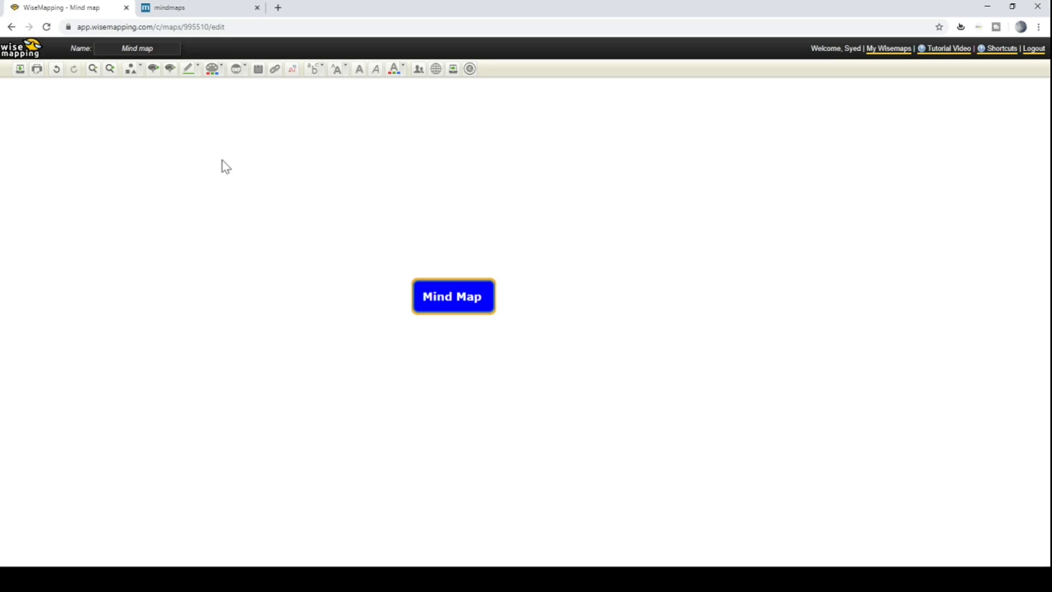
left_click(188, 70)
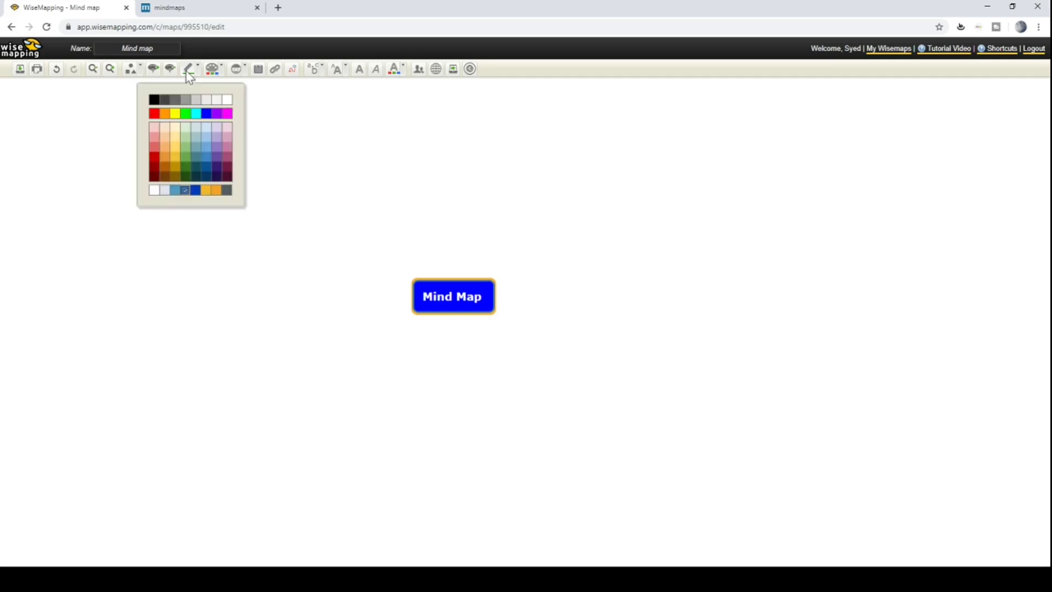
left_click(188, 120)
left_click(248, 144)
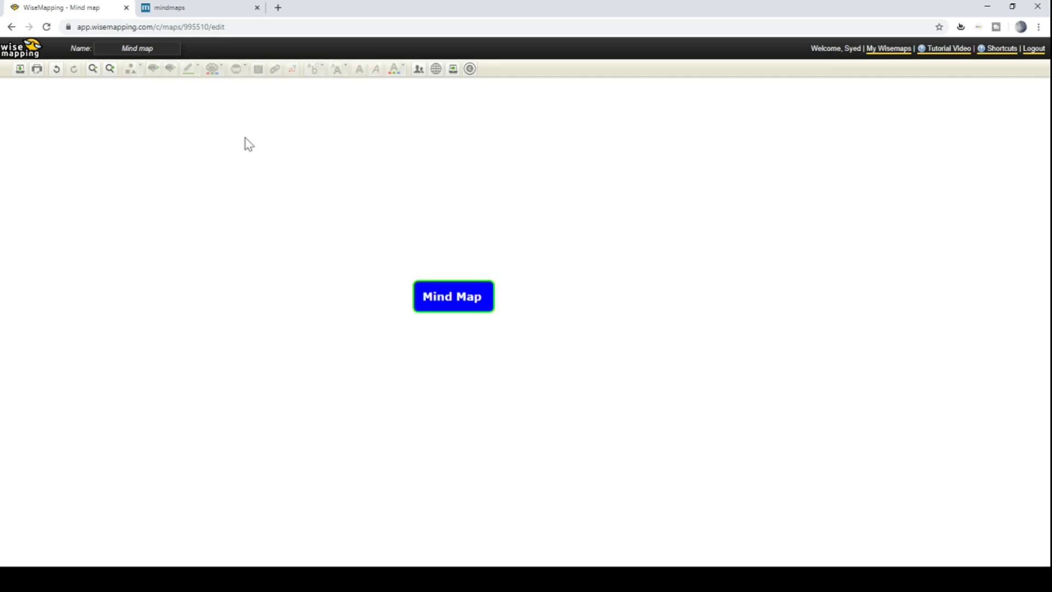
left_click(431, 302)
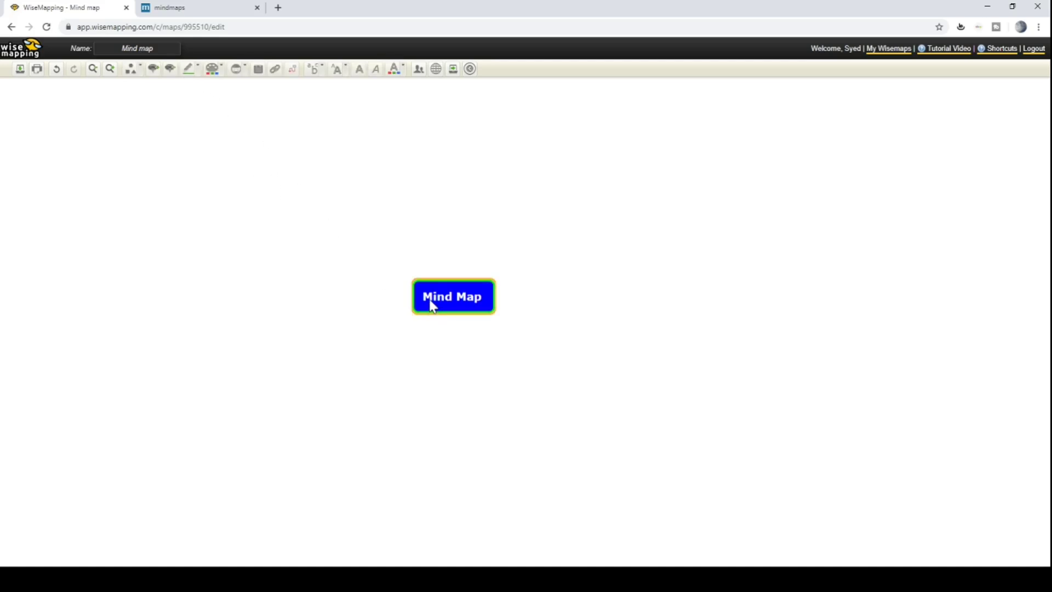
left_click(199, 70)
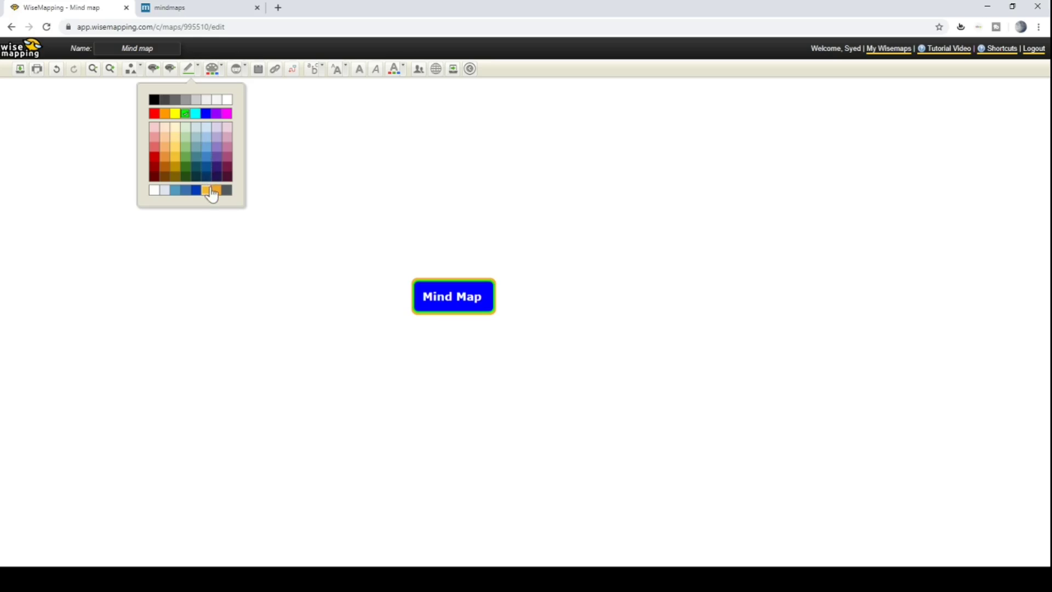
left_click(402, 166)
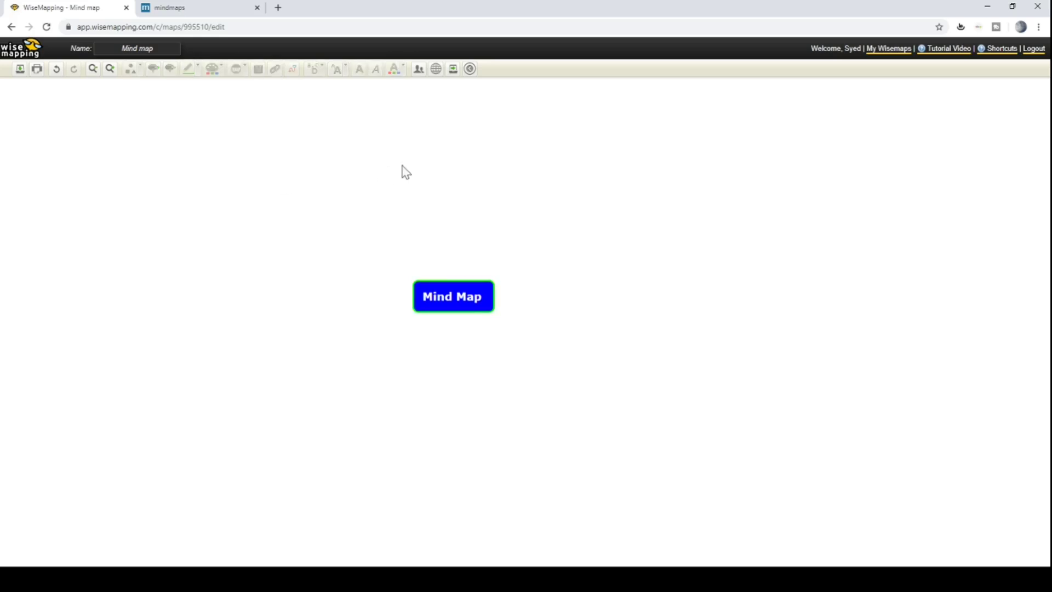
Set the central topic's border colour to the same bright blue as its fill.
left_click(461, 301)
left_click(189, 68)
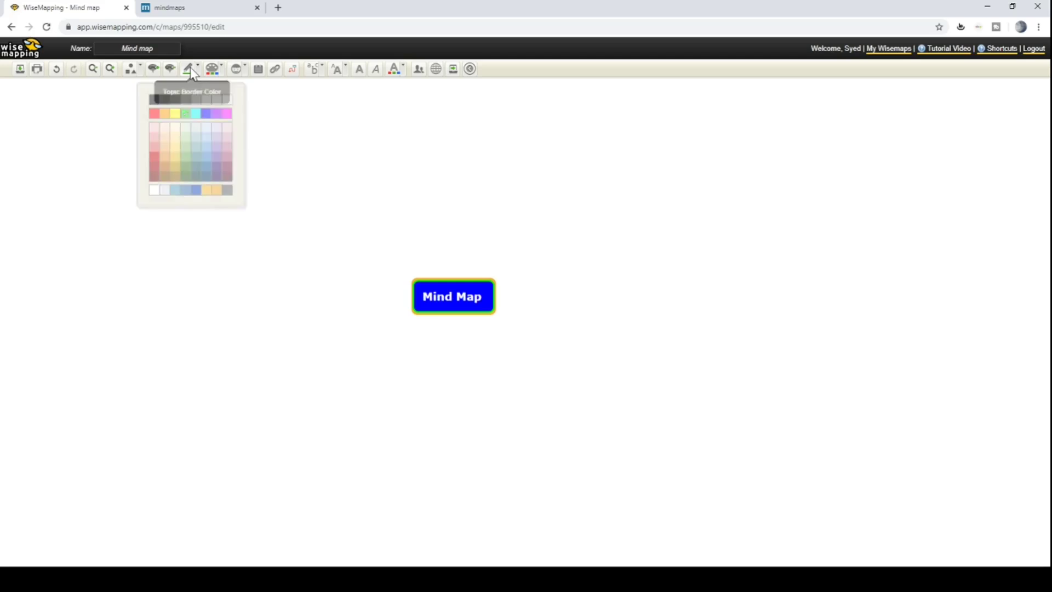
left_click(207, 115)
left_click(251, 184)
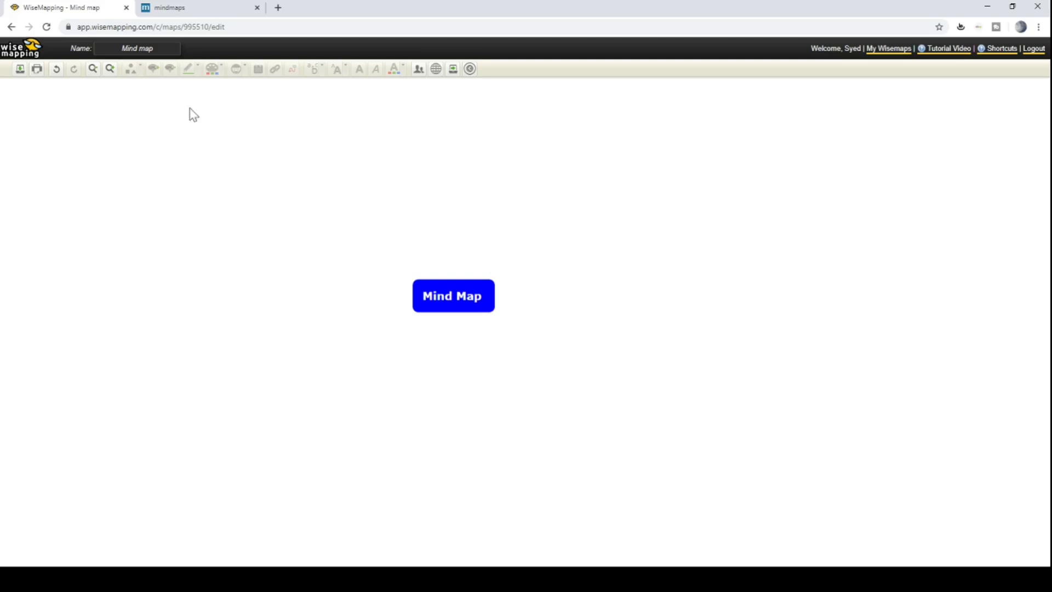
Add the first smiley face icon to the central topic.
left_click(443, 299)
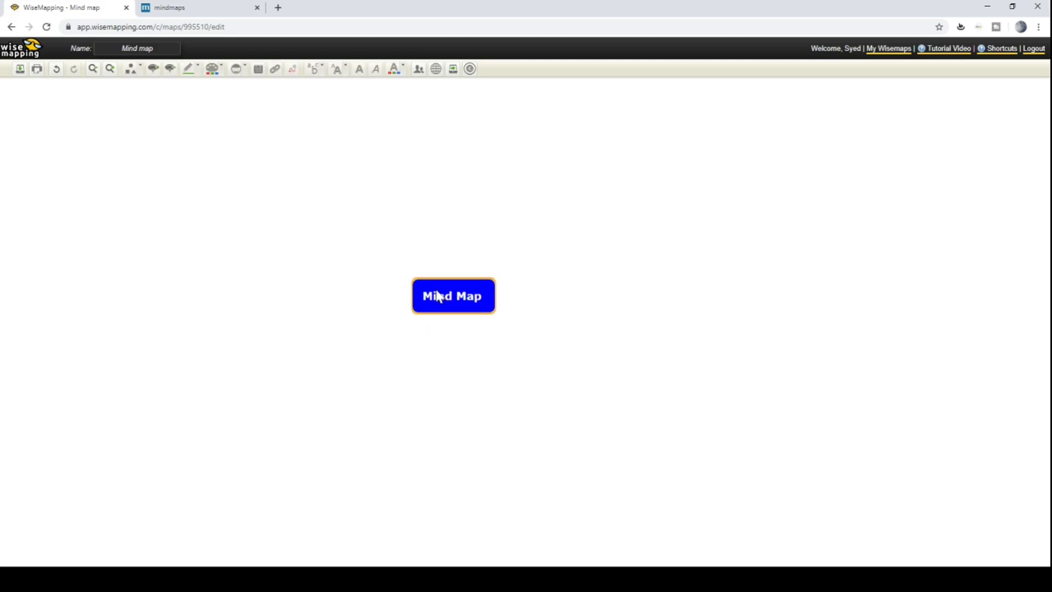
left_click(246, 77)
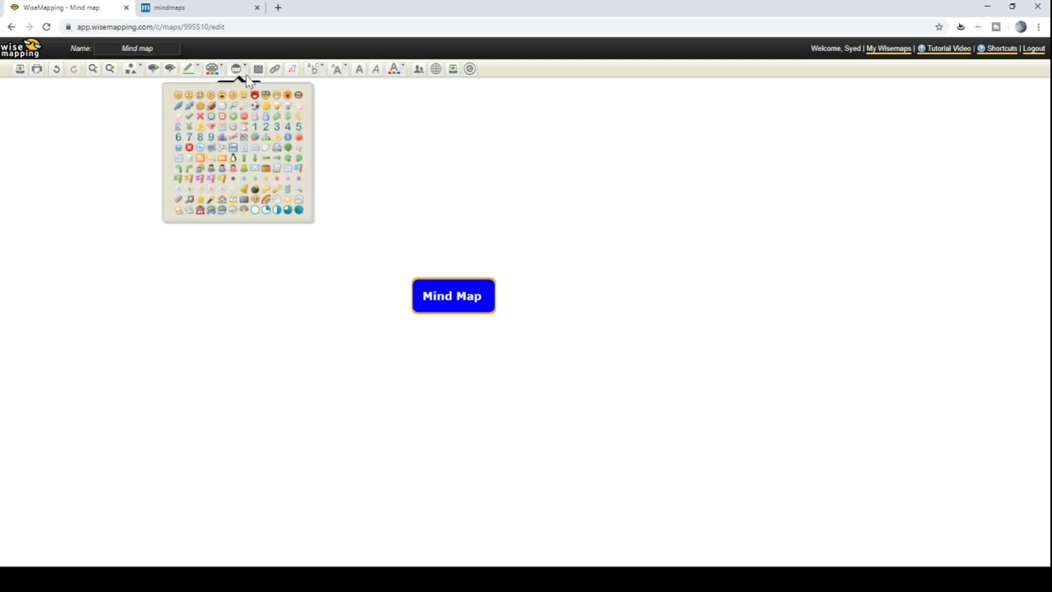
left_click(178, 95)
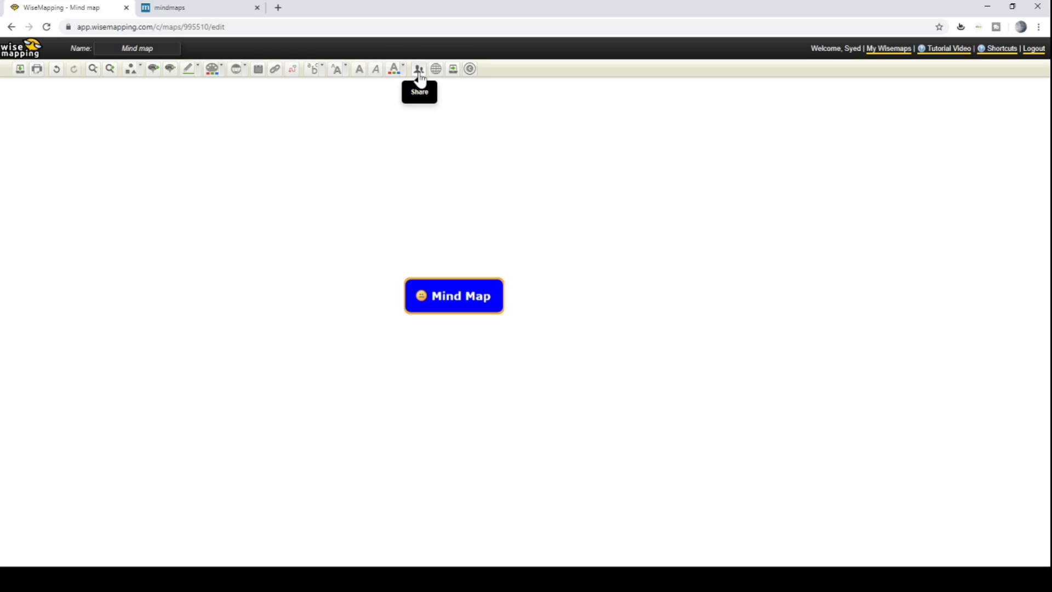
Examine the file formats available for exporting the map, and close the export options without exporting.
left_click(454, 71)
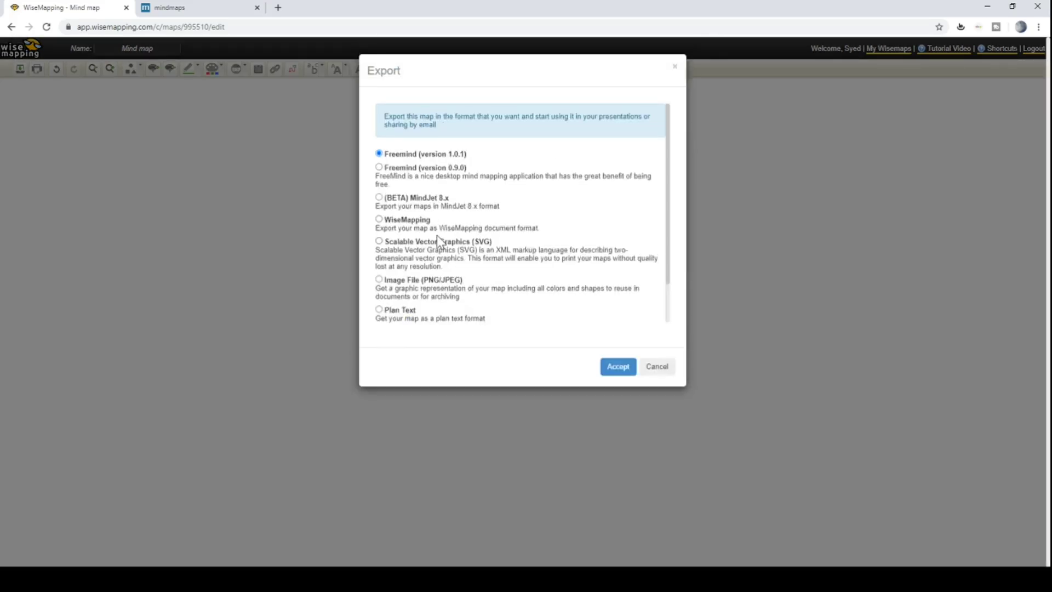
scroll(436, 234, "down", 1)
scroll(438, 236, "up", 1)
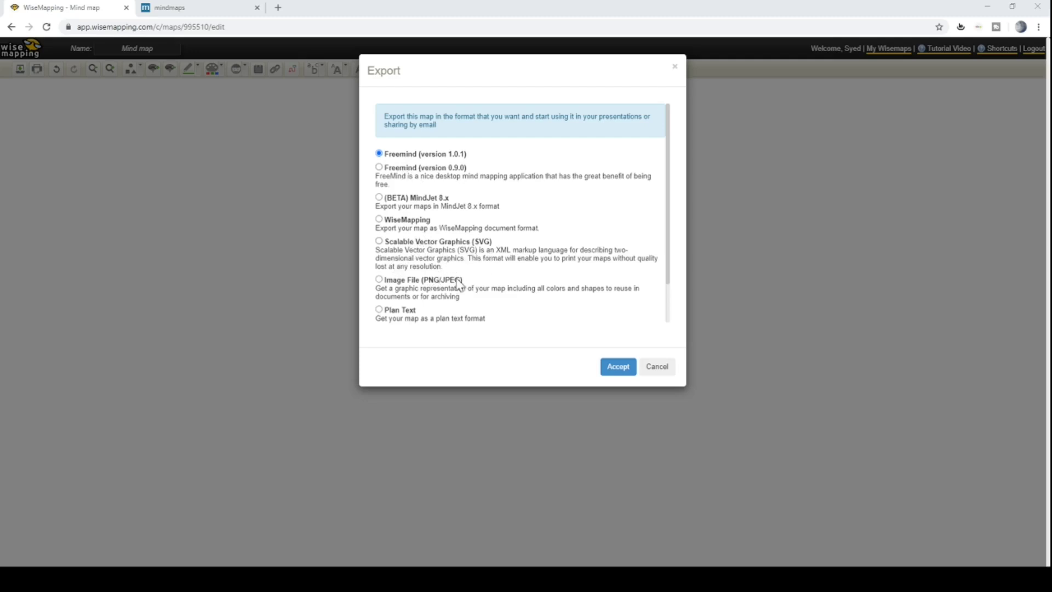
scroll(449, 288, "down", 1)
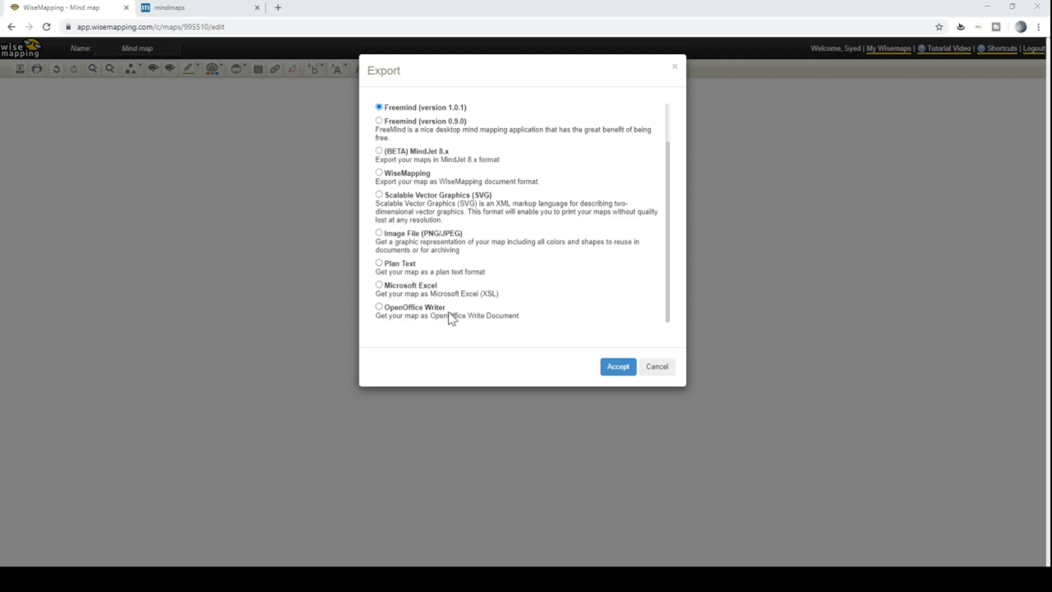
scroll(519, 233, "up", 1)
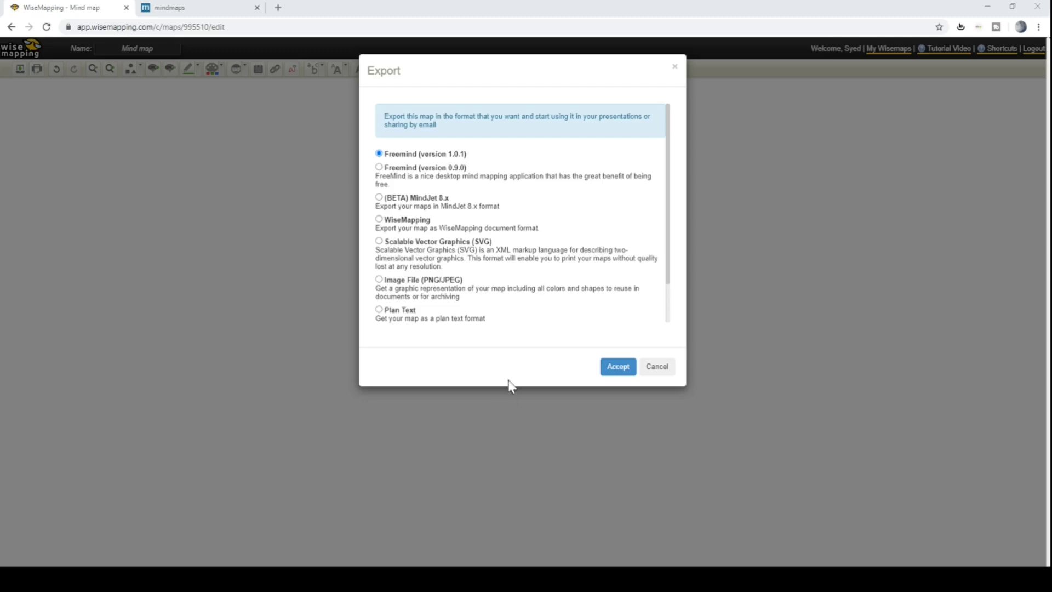
left_click(662, 371)
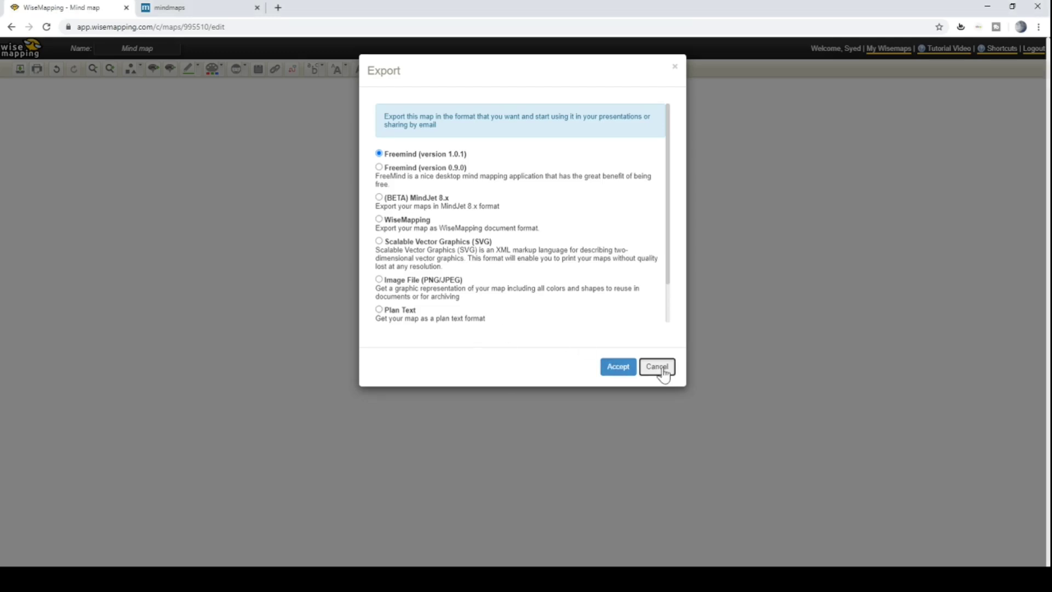
Add five main topics to the central topic and move the topmost one to the central topic's left side.
left_click(341, 292)
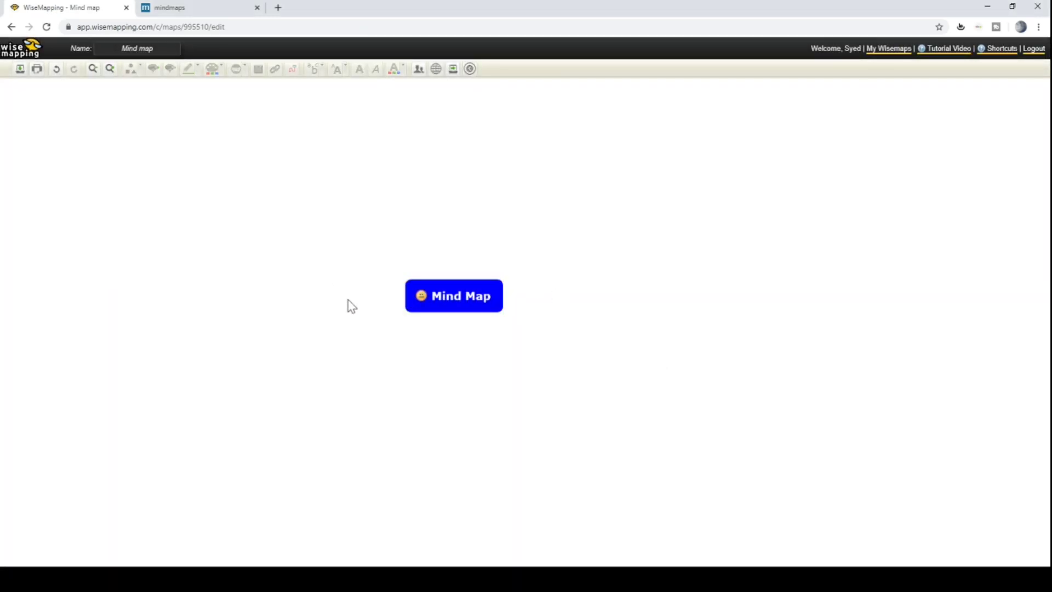
left_click(468, 299)
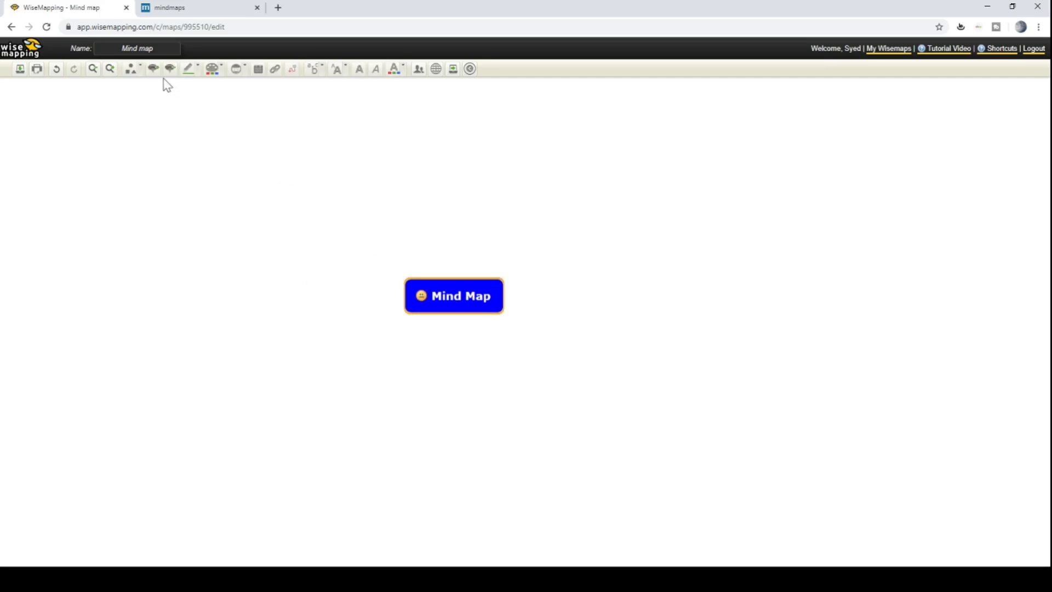
left_click(154, 69)
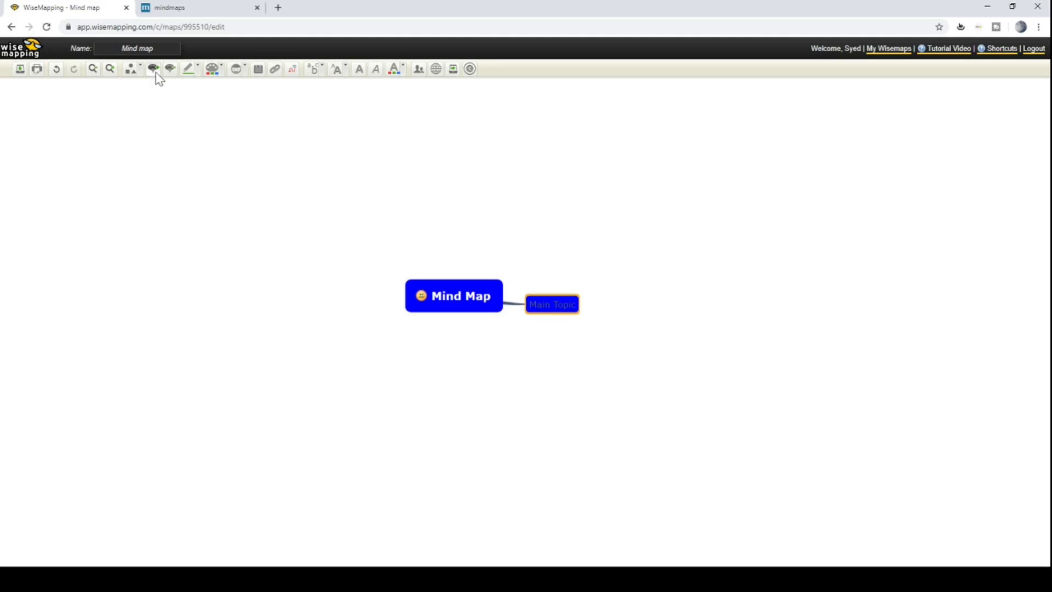
left_click(155, 71)
left_click(155, 71)
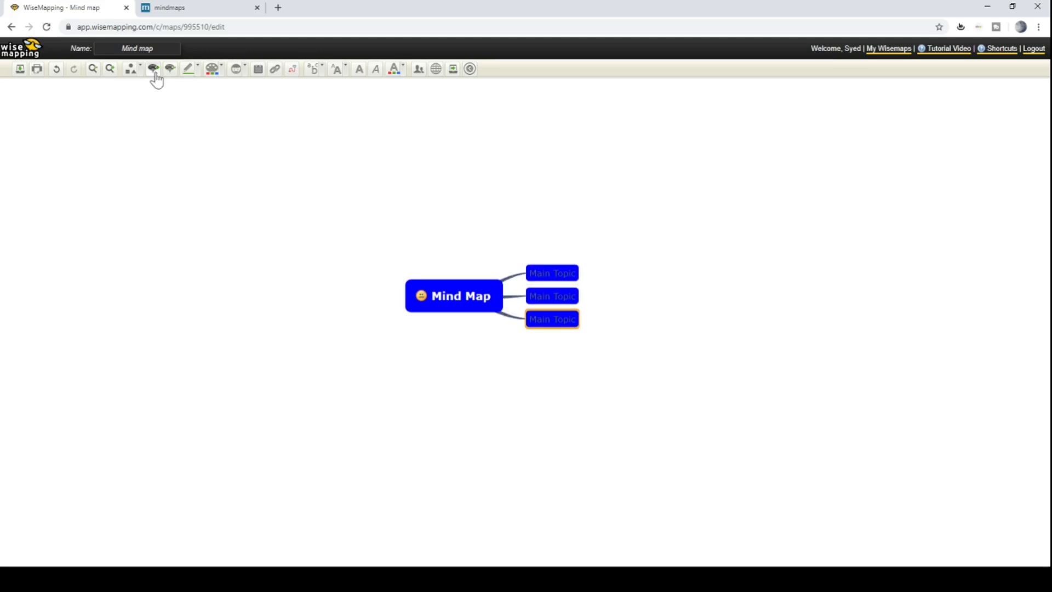
left_click(155, 72)
left_click(155, 73)
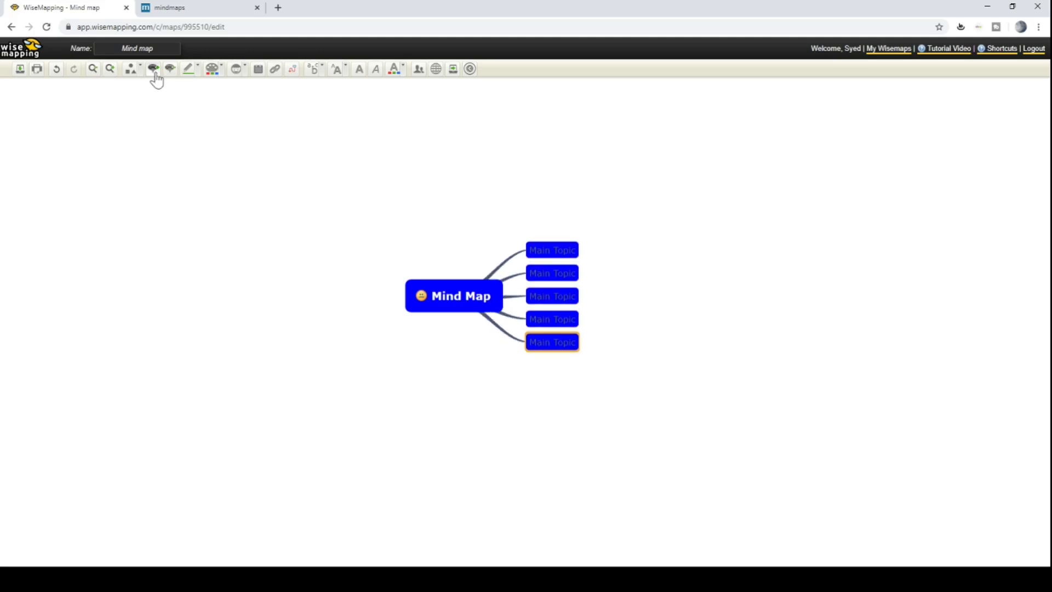
left_click_drag(548, 250, 400, 272)
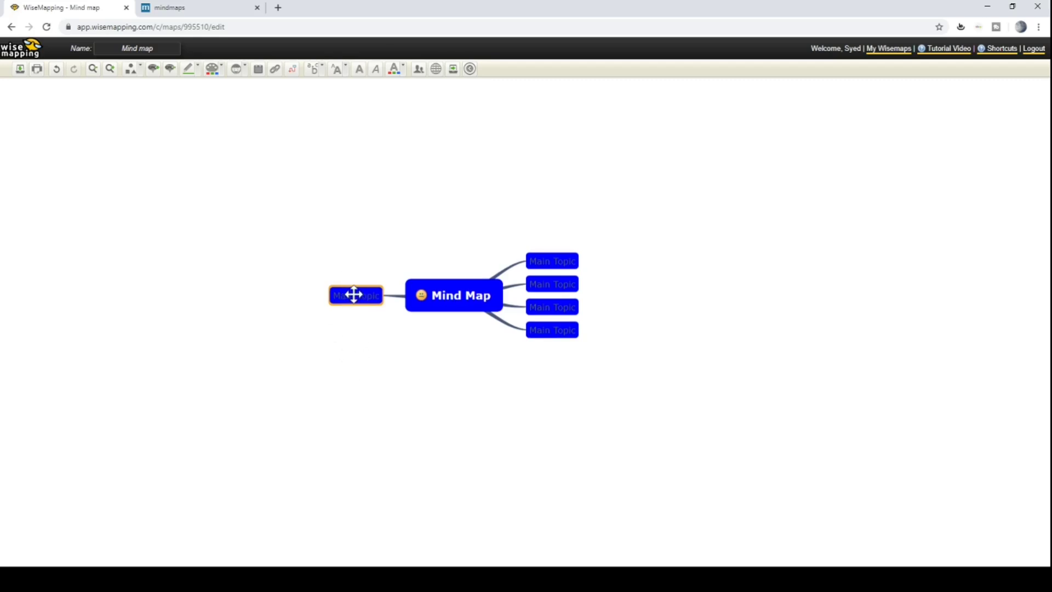
Set the text colour of the left-hand main topic and the topmost right-hand main topic to white.
left_click(395, 77)
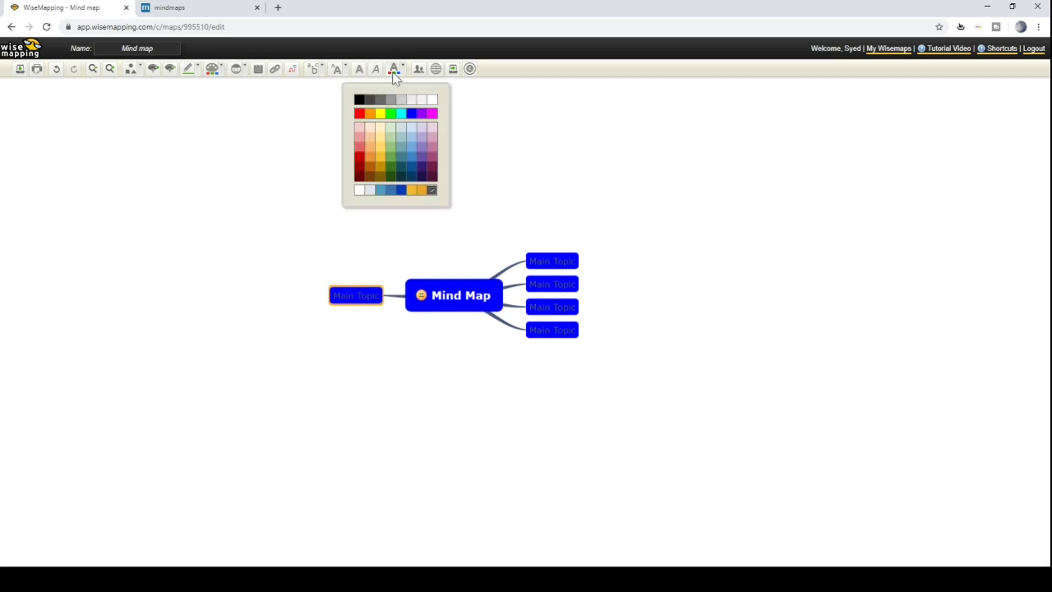
left_click(432, 100)
left_click(544, 259)
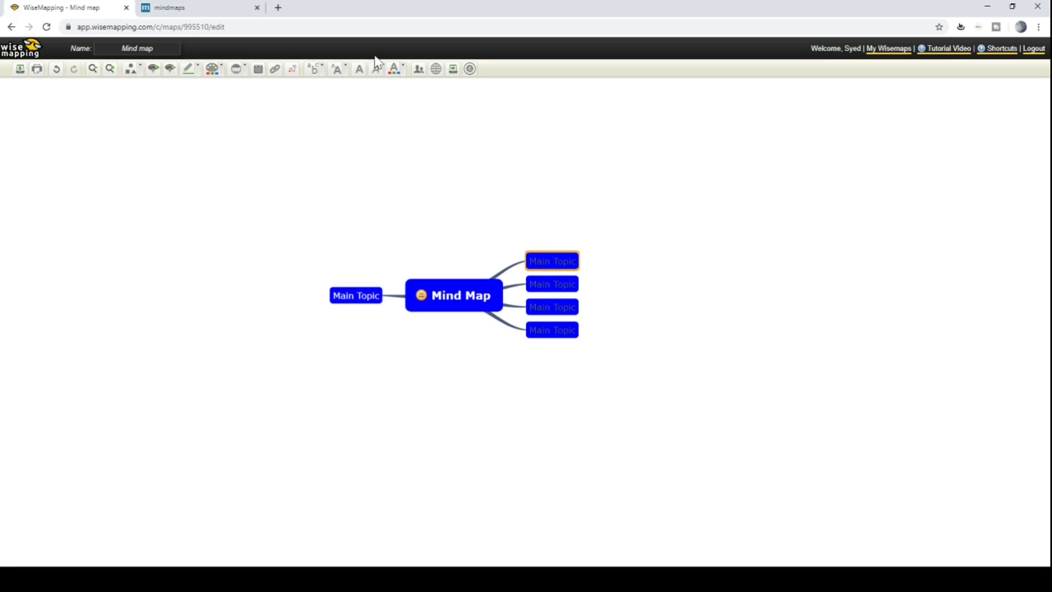
left_click(395, 69)
left_click(431, 100)
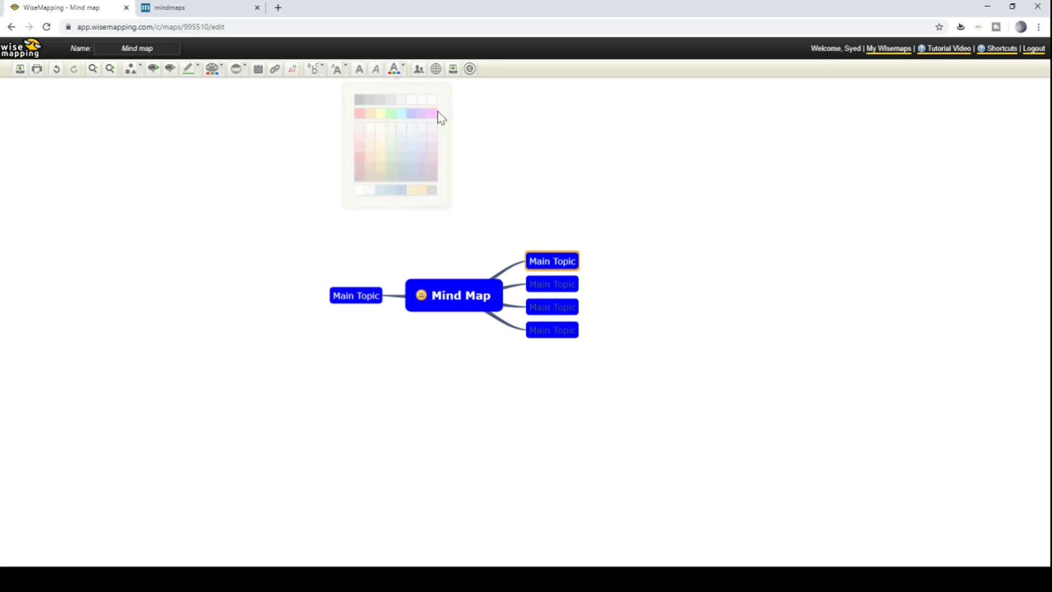
Set the text colour of the second right-hand main topic to pale yellow and the third to bright green.
left_click(543, 284)
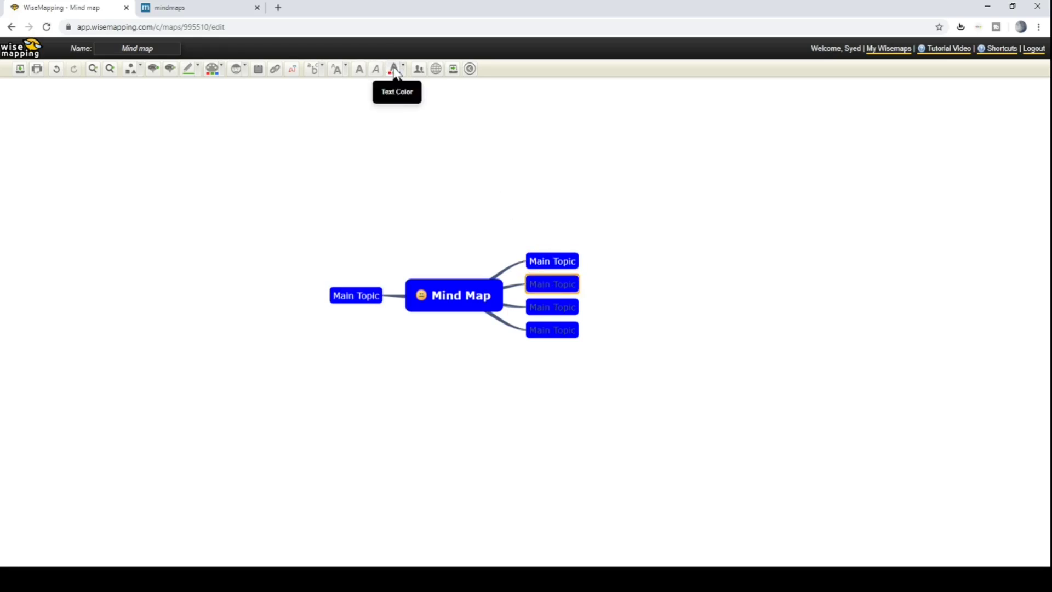
left_click(394, 69)
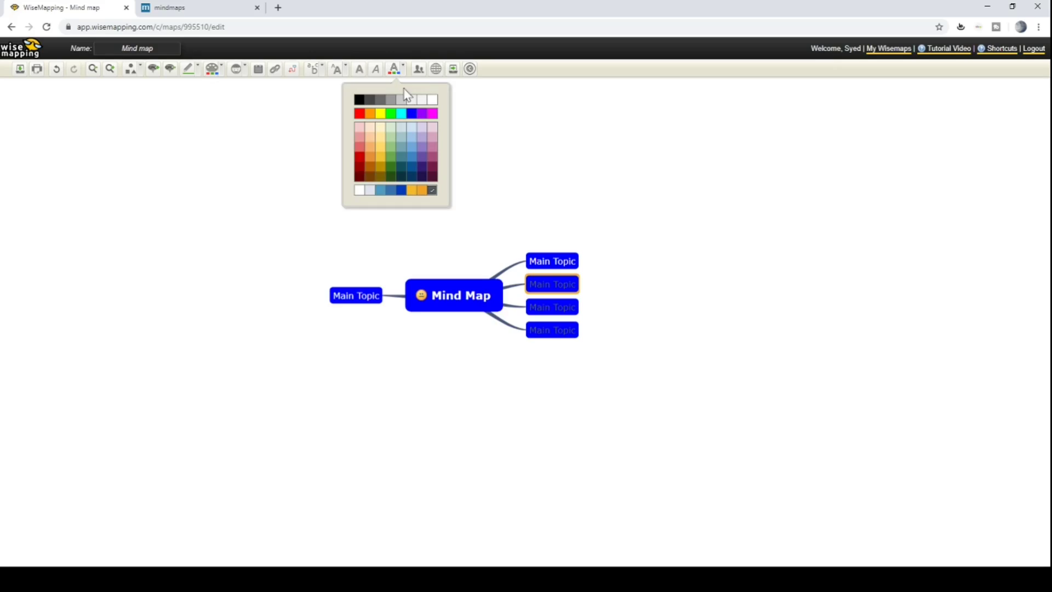
left_click(380, 125)
left_click(630, 259)
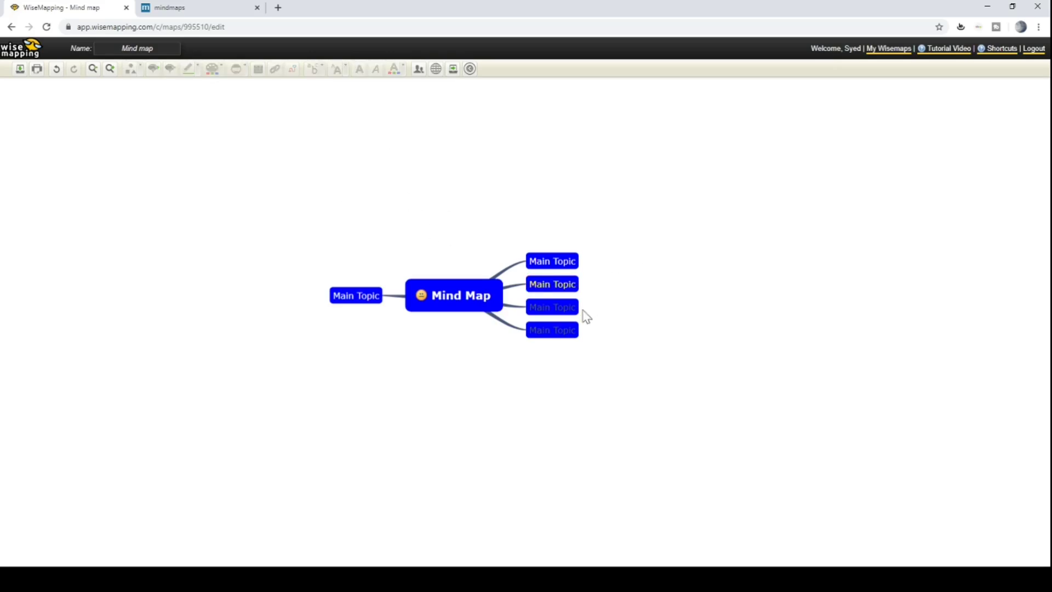
left_click(553, 307)
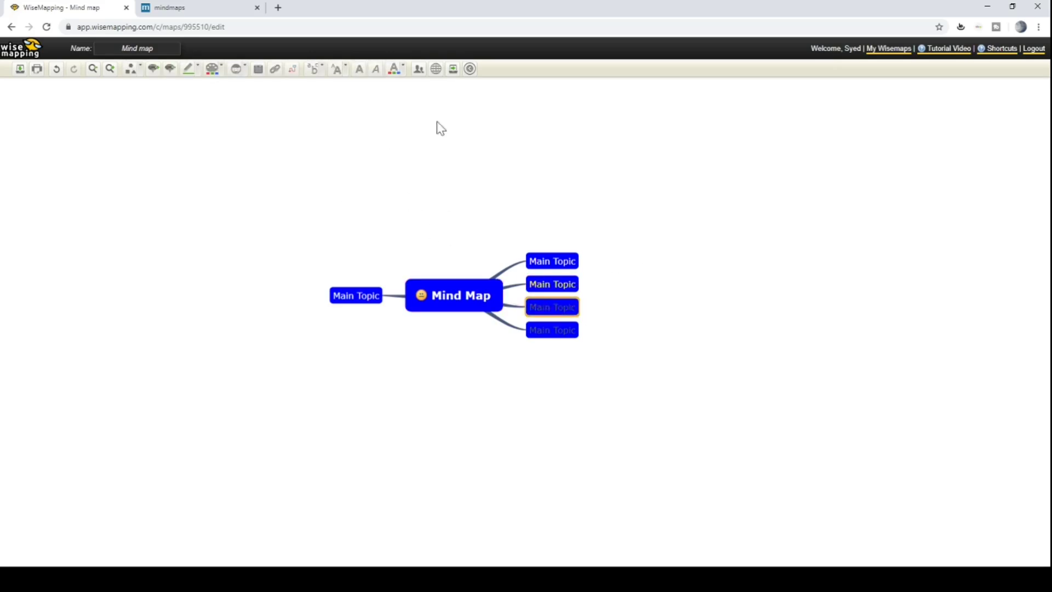
left_click(395, 69)
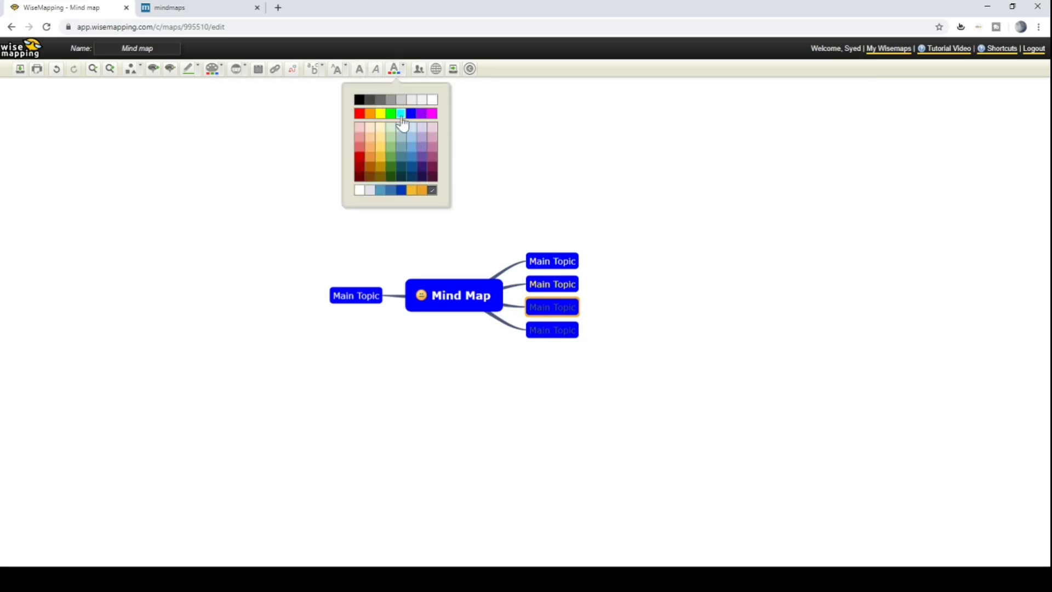
left_click(390, 114)
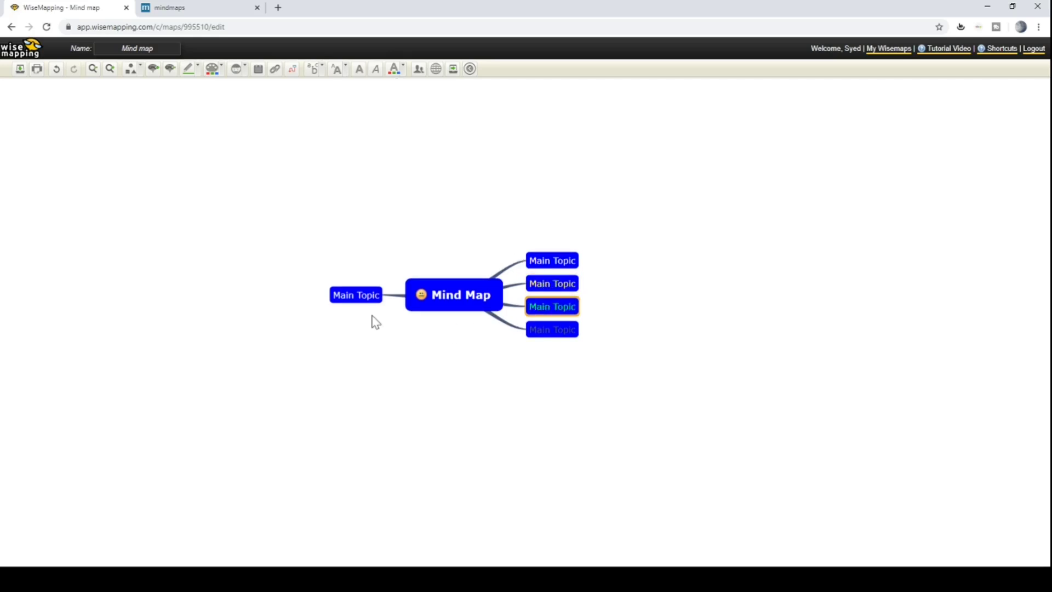
Add a main topic after the topmost right-hand one, and nest the bottom main topic under the topmost as a subtopic.
left_click(570, 262)
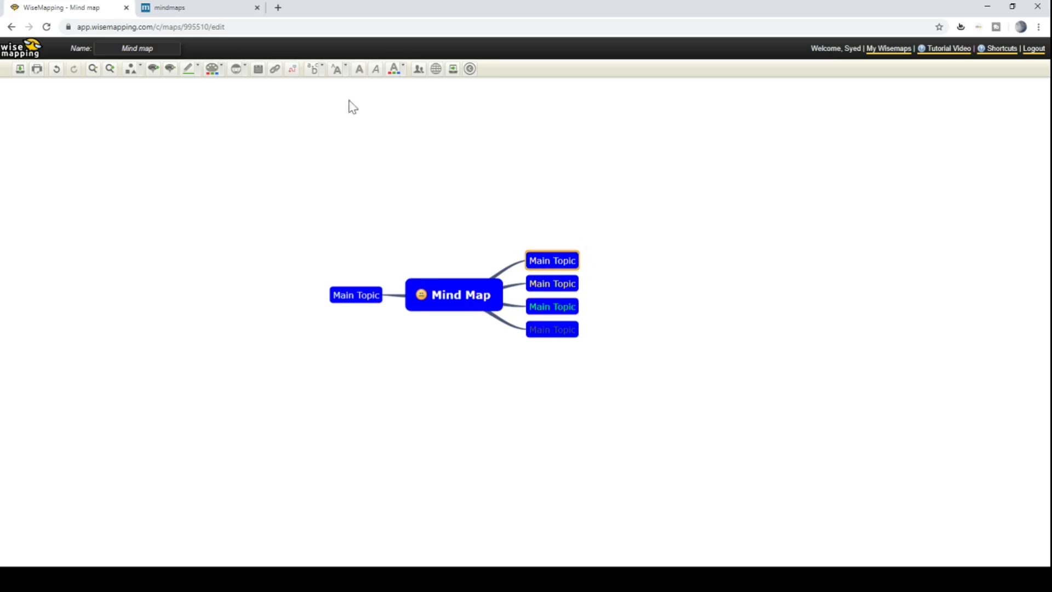
left_click(157, 71)
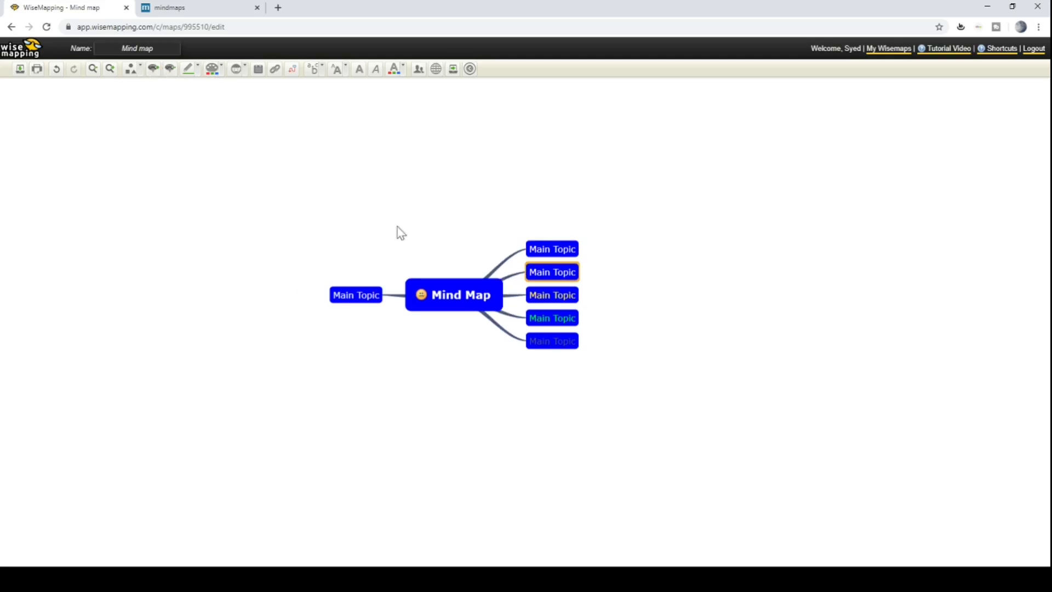
left_click_drag(535, 337, 593, 261)
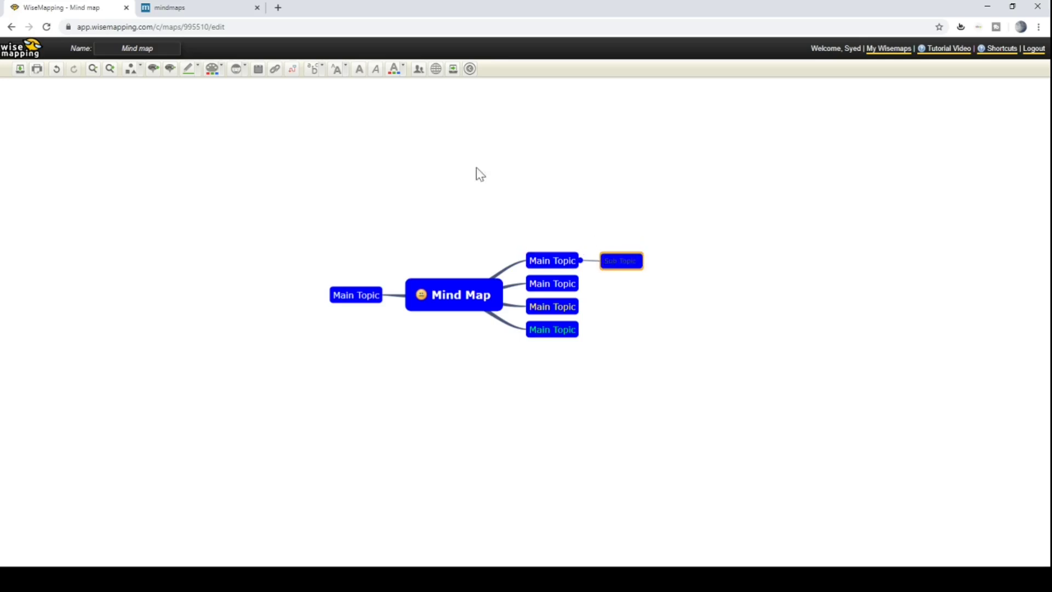
Set the subtopic's text colour to white and add two more subtopics beside it under the same main topic.
left_click(395, 71)
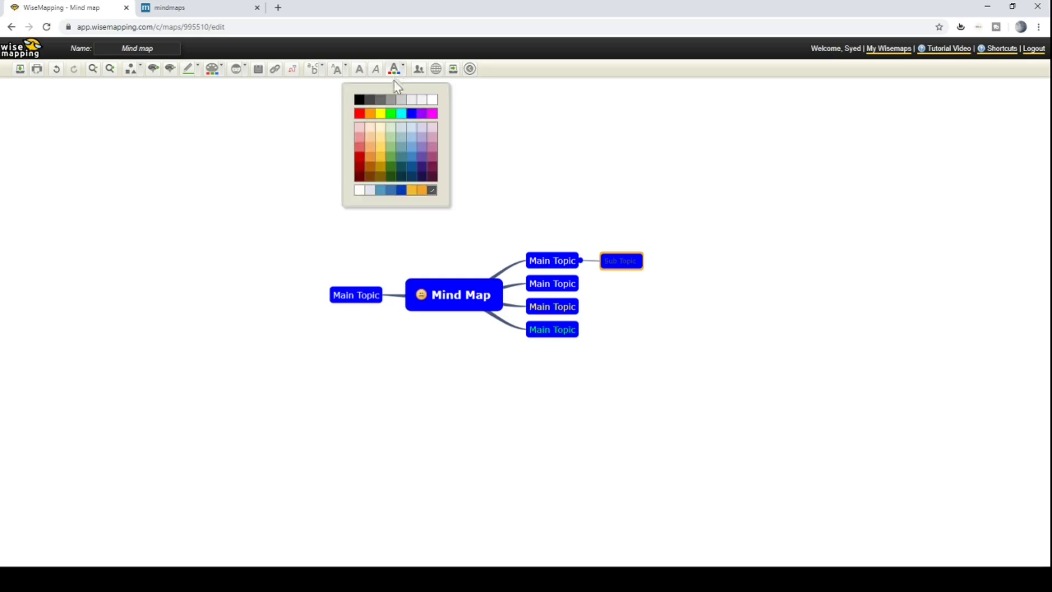
left_click(433, 99)
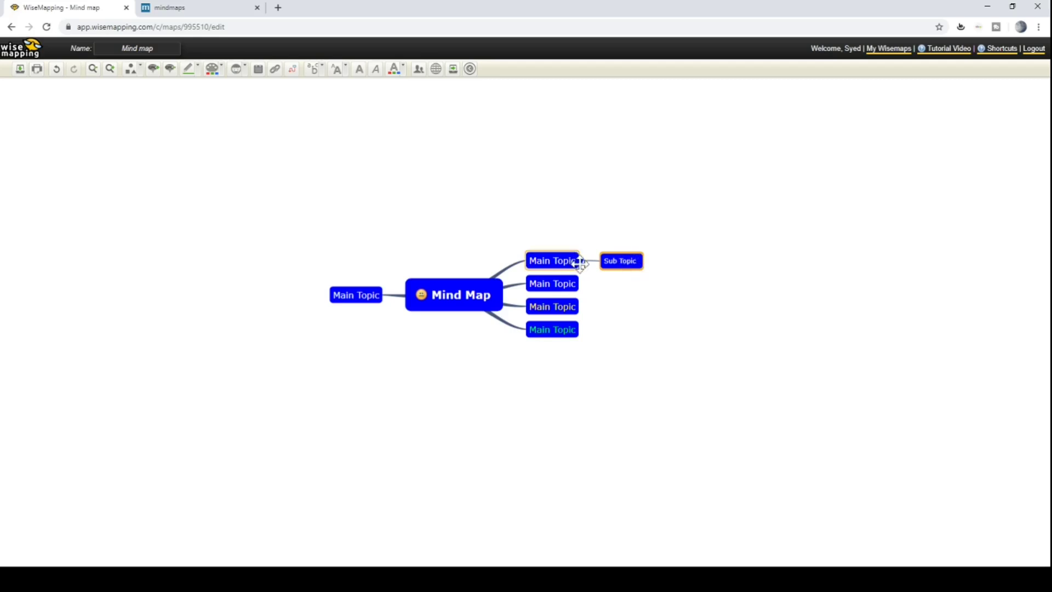
left_click(153, 68)
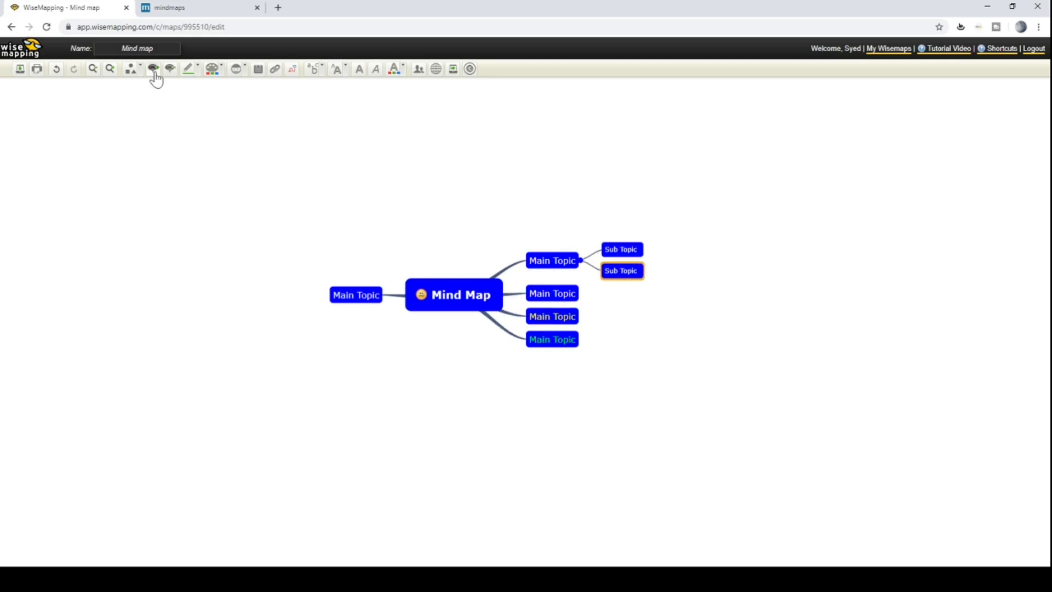
left_click(154, 69)
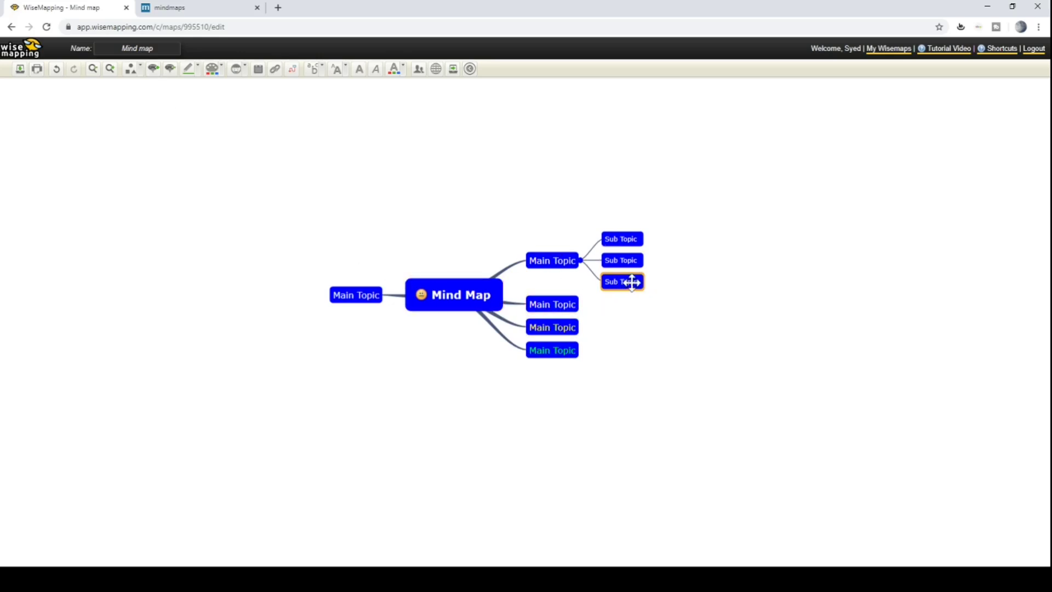
left_click(609, 257, "ctrl")
Save the map and reopen "Mind map" from the My Wisemaps list.
left_click(21, 73)
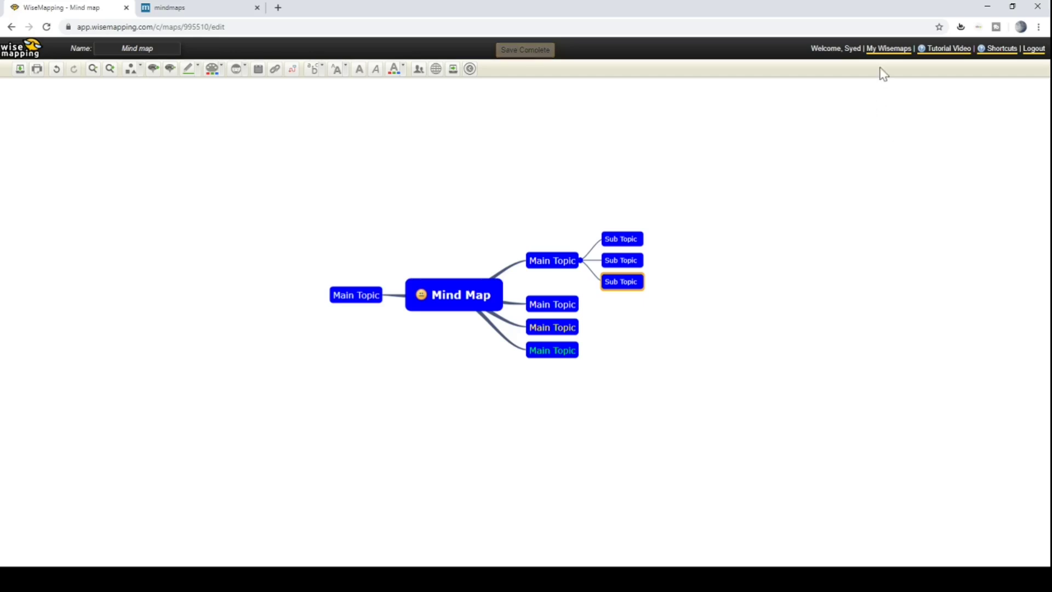
left_click(882, 49)
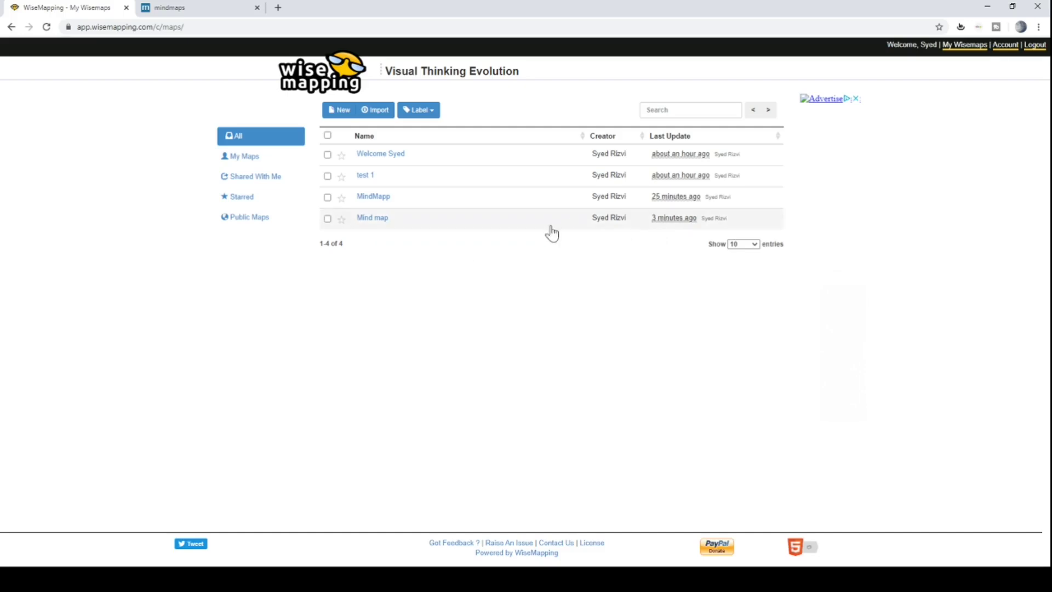
left_click(371, 219)
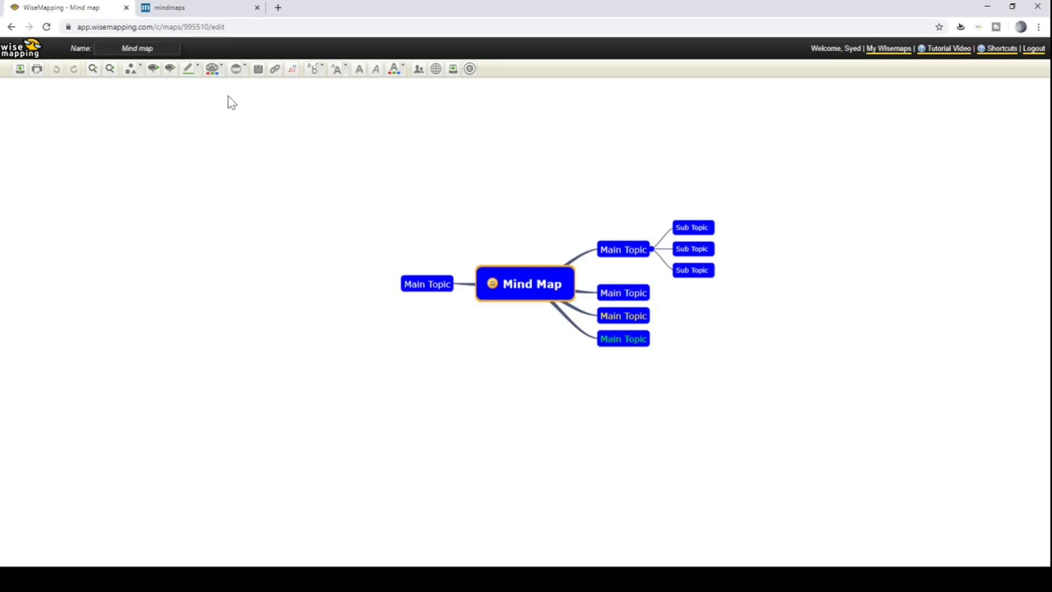
Switch to the mindmaps web app, open the Central Idea's caption for editing, and dismiss the hint bubble below it.
left_click(191, 10)
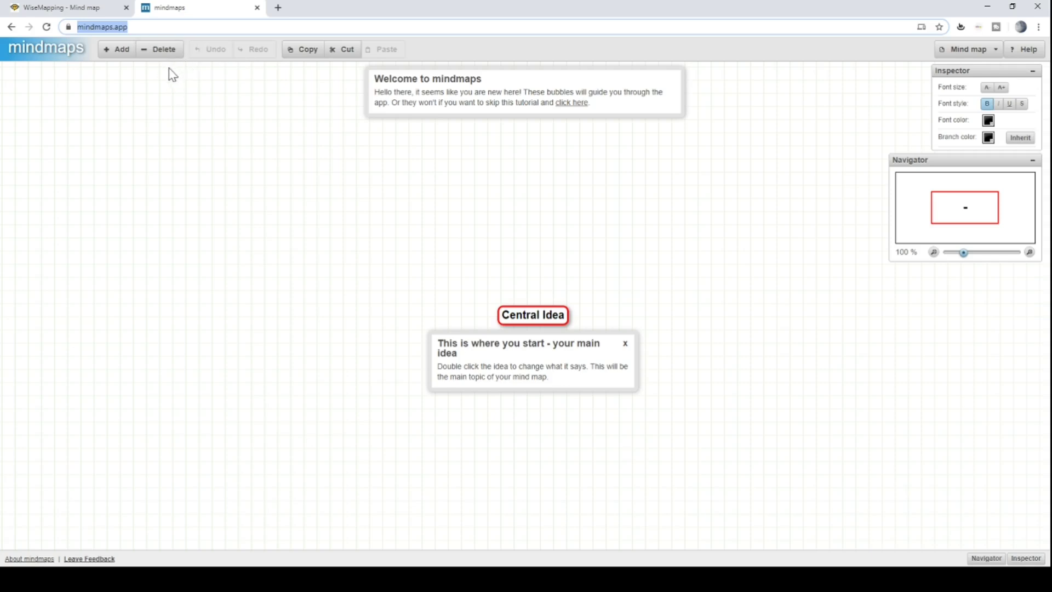
left_click(531, 318)
double_click(548, 318)
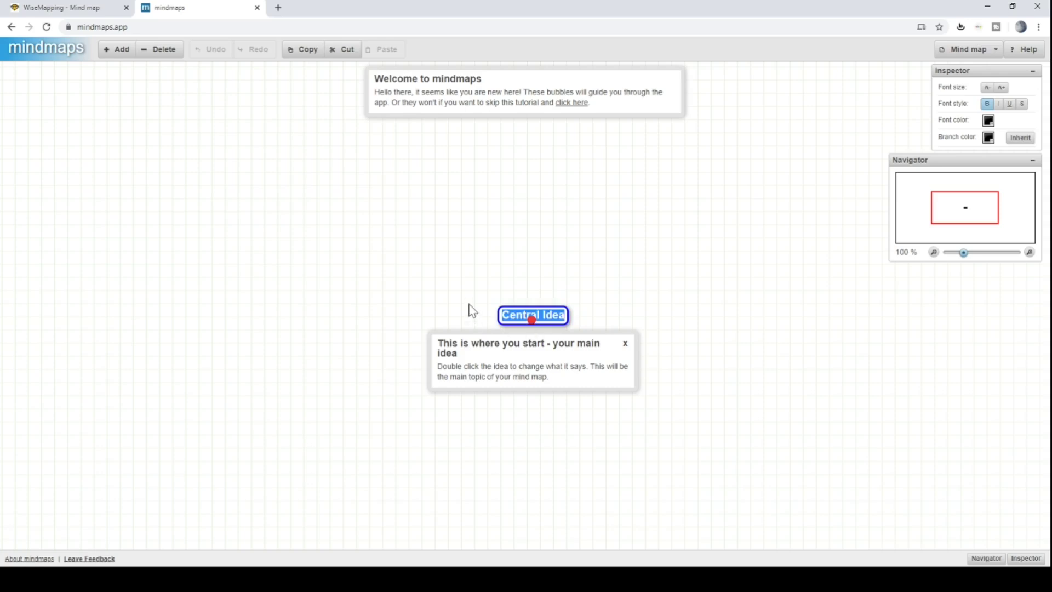
key("Return")
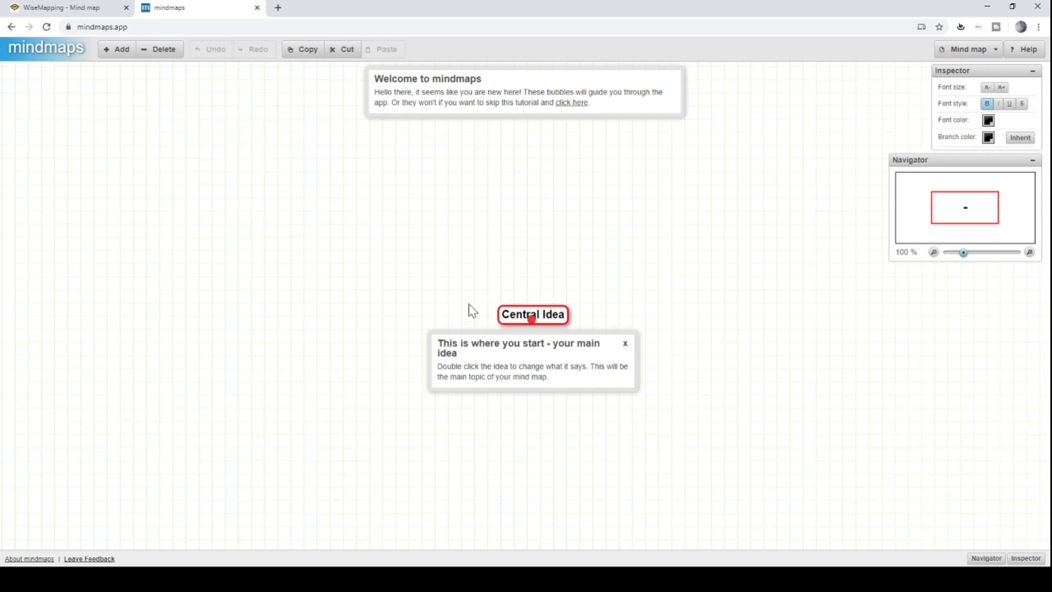
left_click(624, 344)
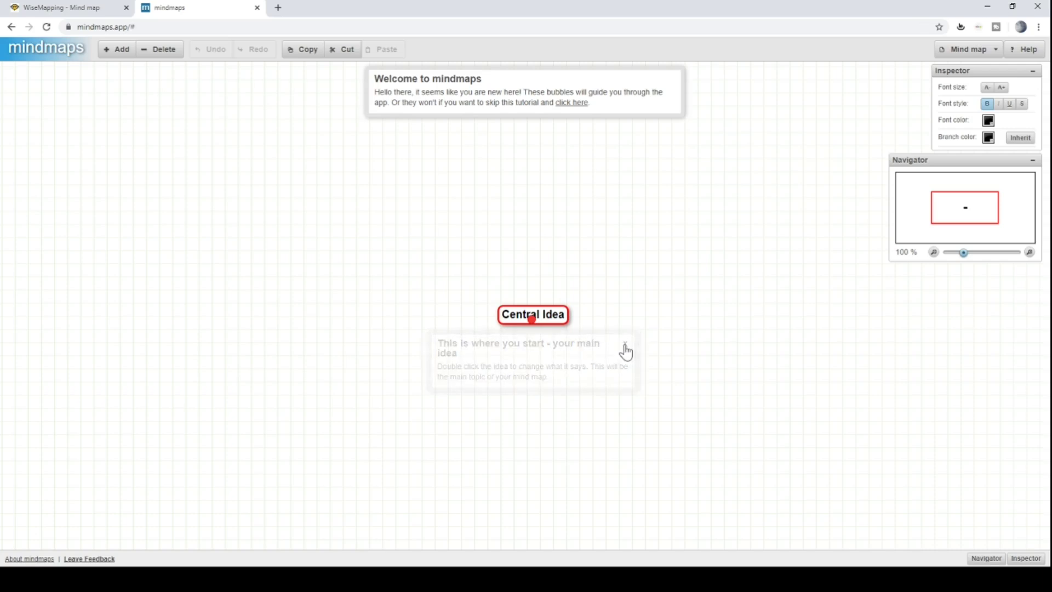
Add three new ideas branching from the Central Idea, with one child idea under the first.
left_click(111, 54)
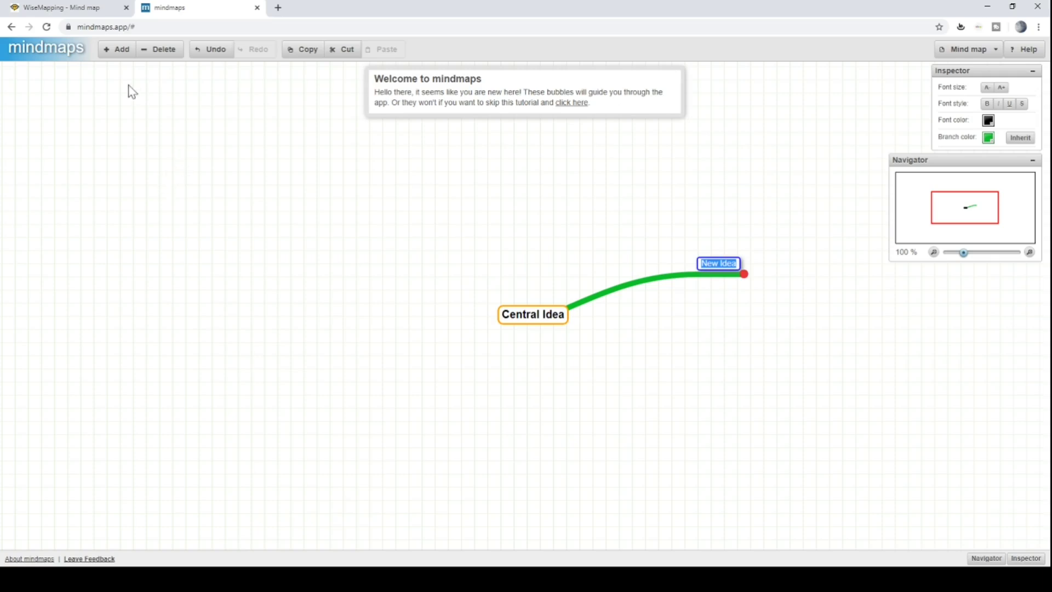
left_click(121, 52)
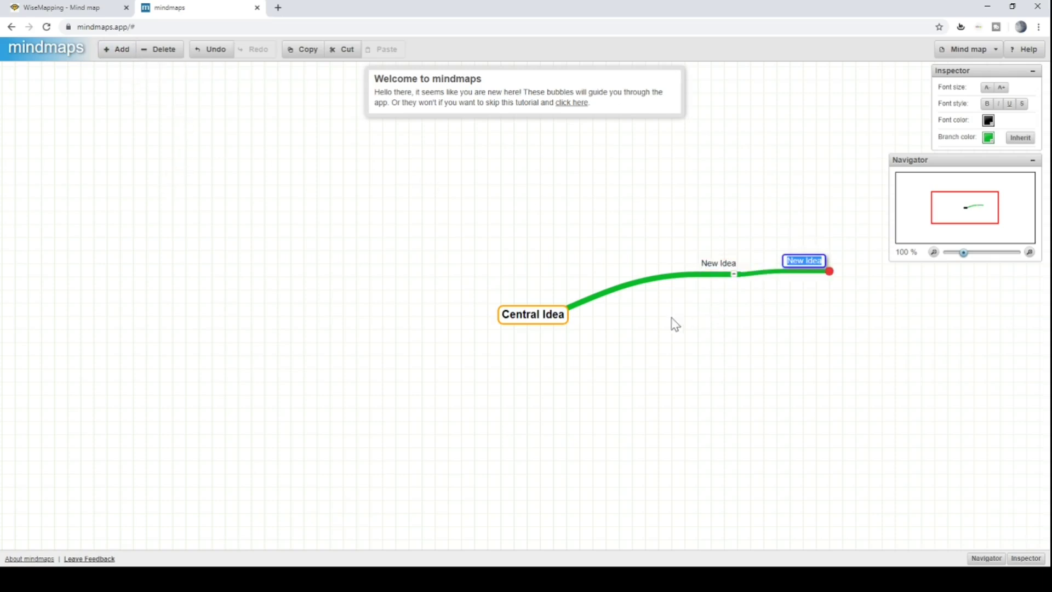
left_click(557, 322)
left_click(114, 52)
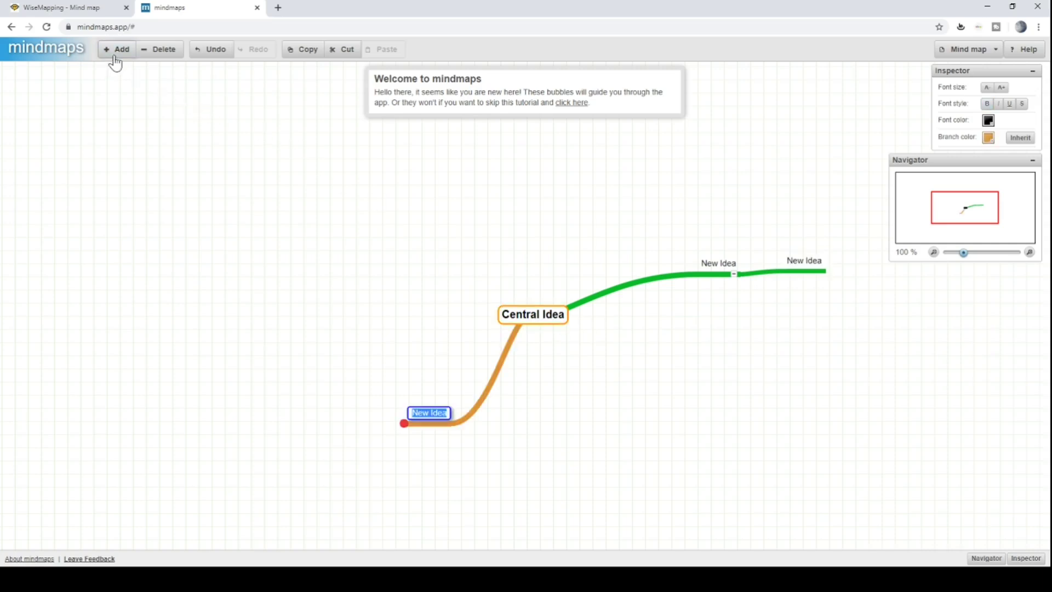
left_click(552, 323)
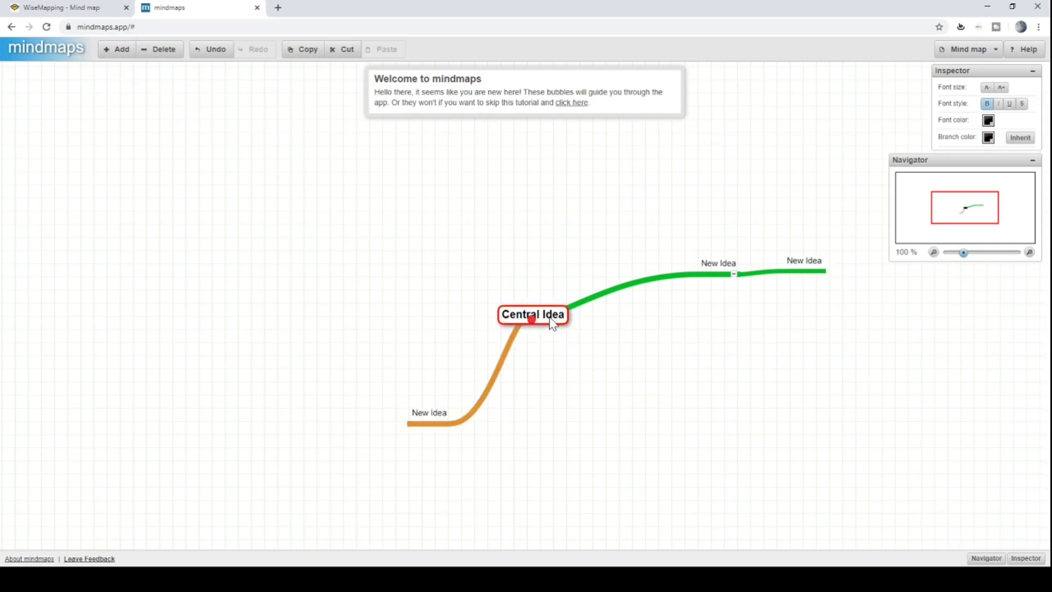
left_click(109, 49)
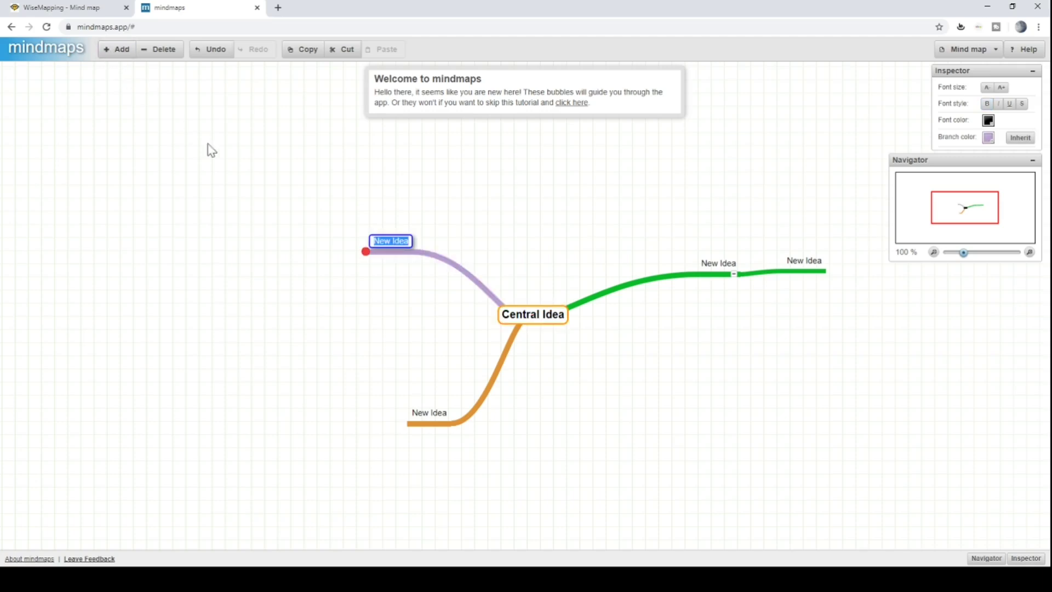
left_click(541, 317)
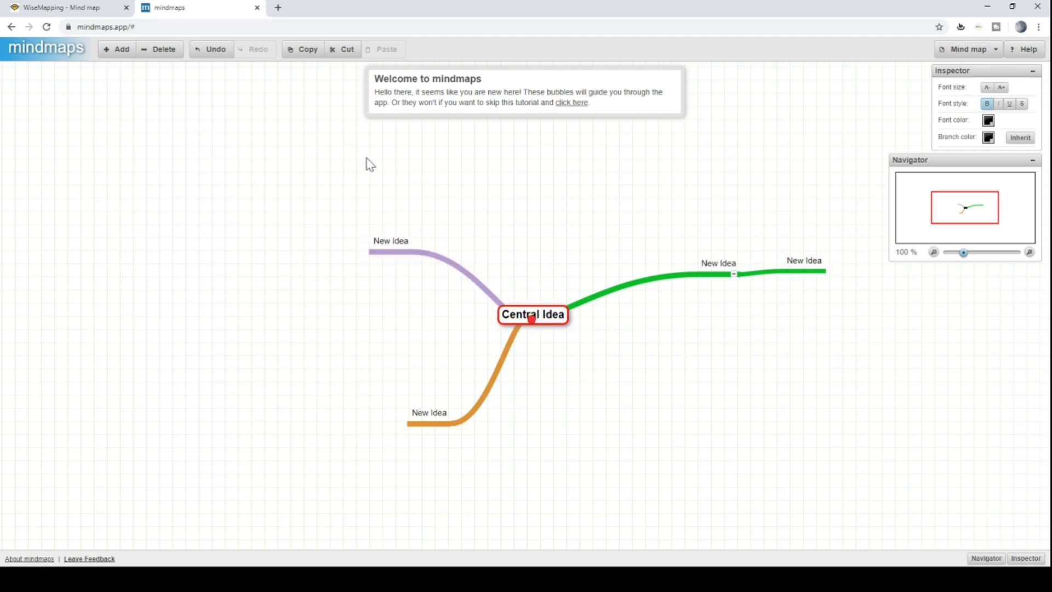
Add another new idea to the Central Idea and give it three child ideas of its own.
left_click(121, 54)
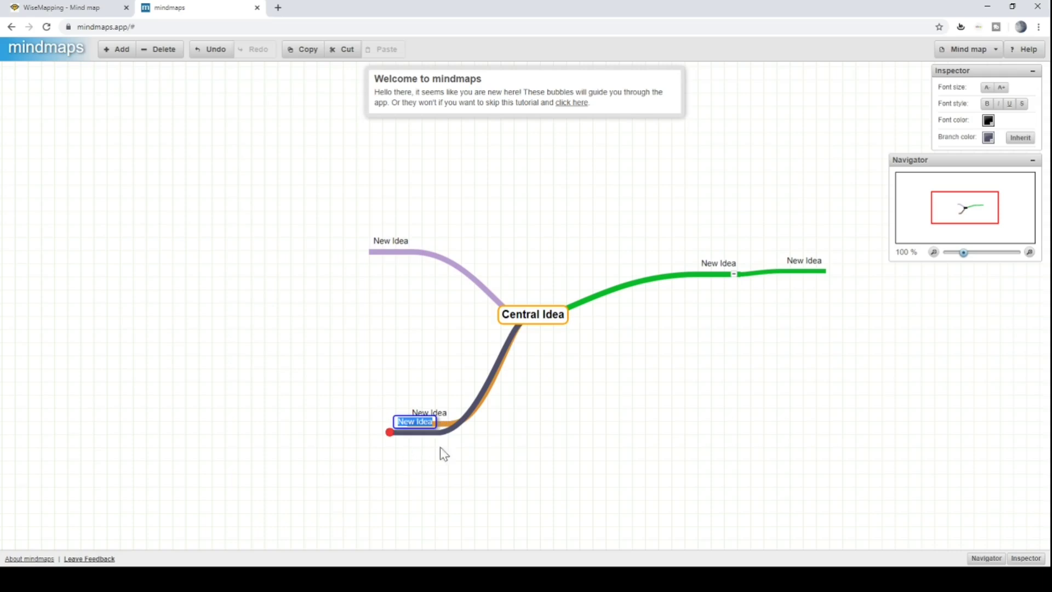
left_click_drag(394, 434, 390, 475)
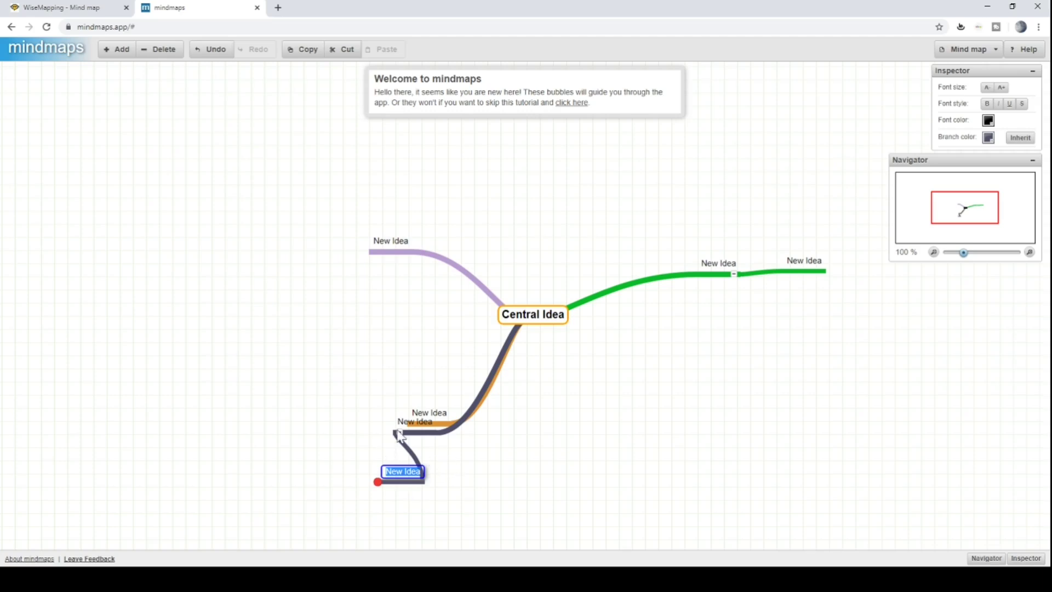
key("Return")
left_click_drag(450, 482, 434, 449)
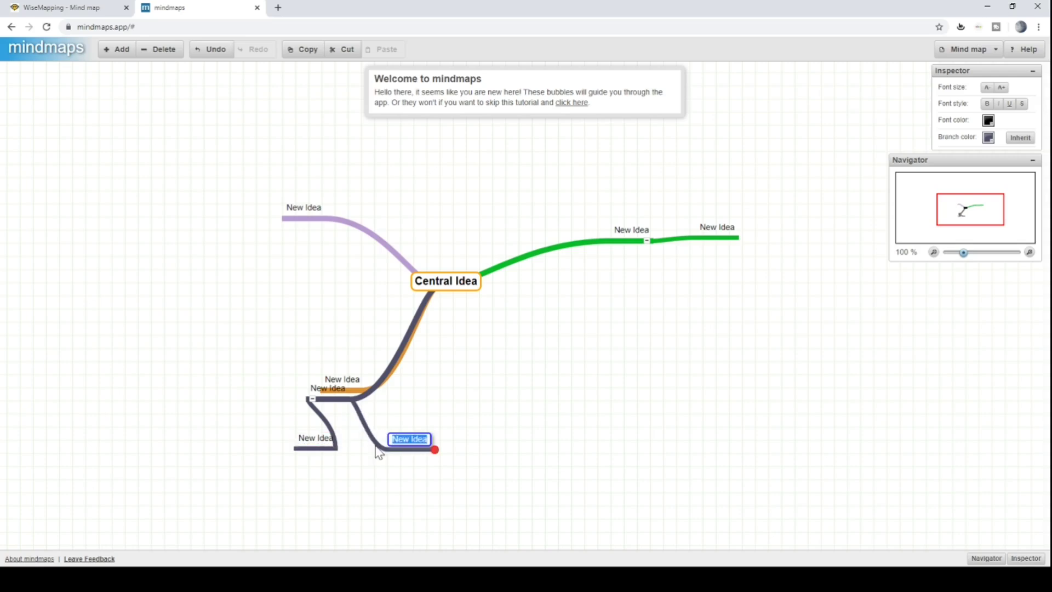
left_click(304, 399)
left_click_drag(302, 403, 167, 425)
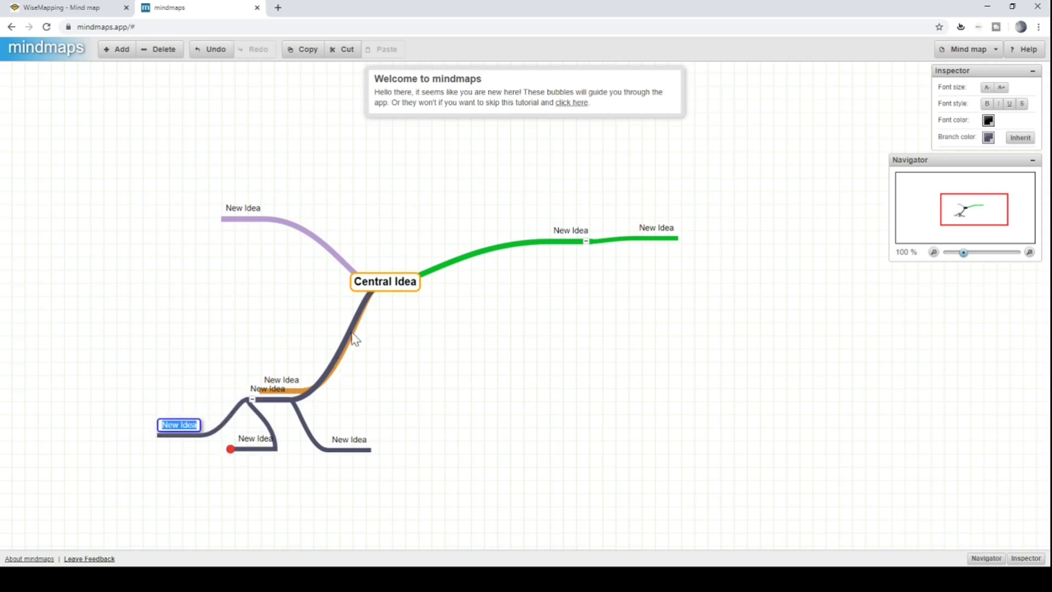
key("Return")
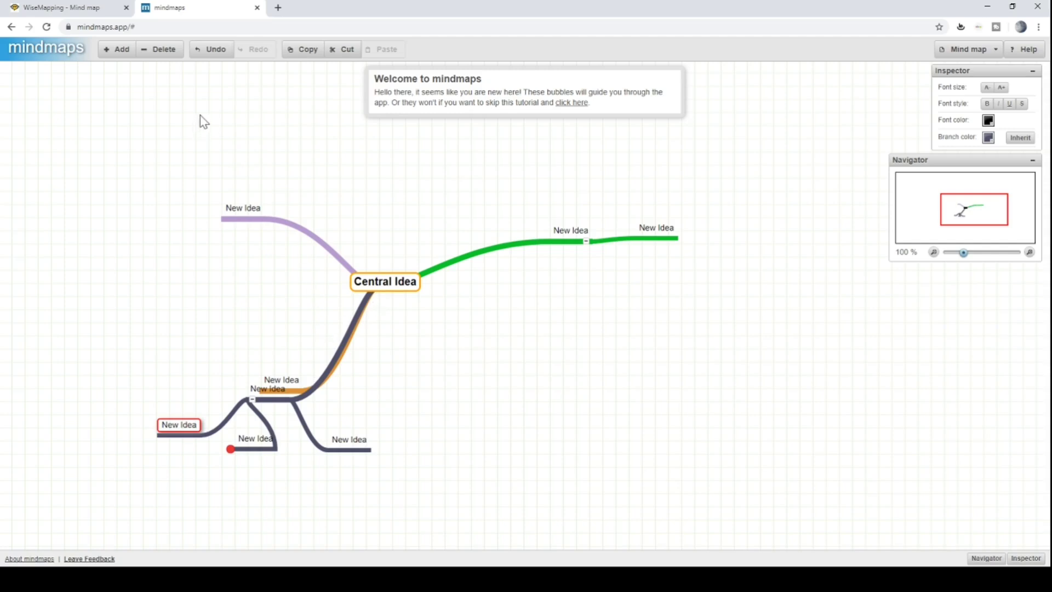
Copy the outermost child idea on the dark branch, paste it as that idea's own child, and select the Central Idea.
mouse_move(264, 411)
left_click(301, 50)
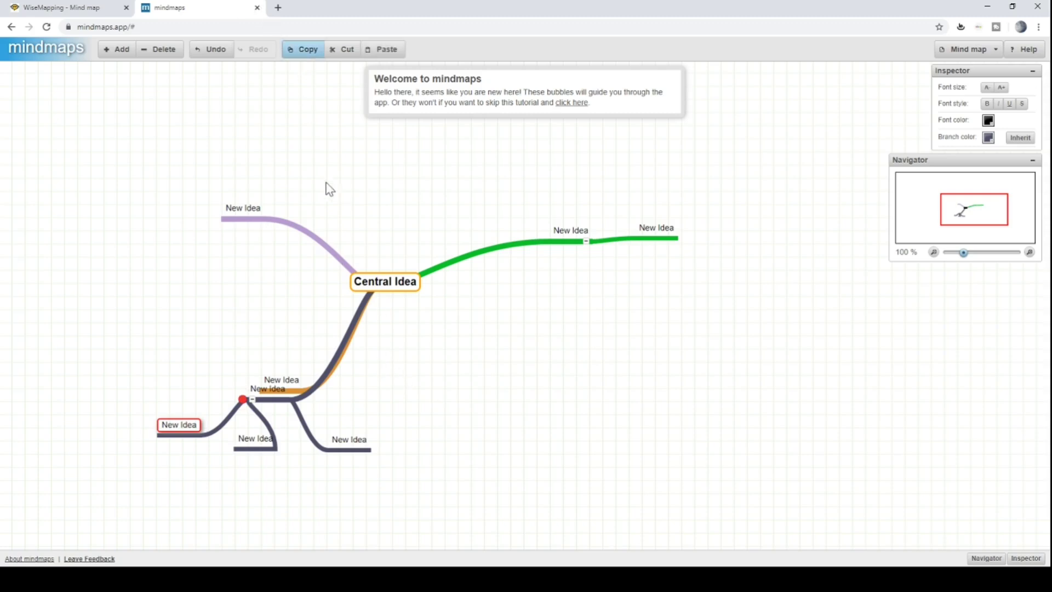
left_click(383, 49)
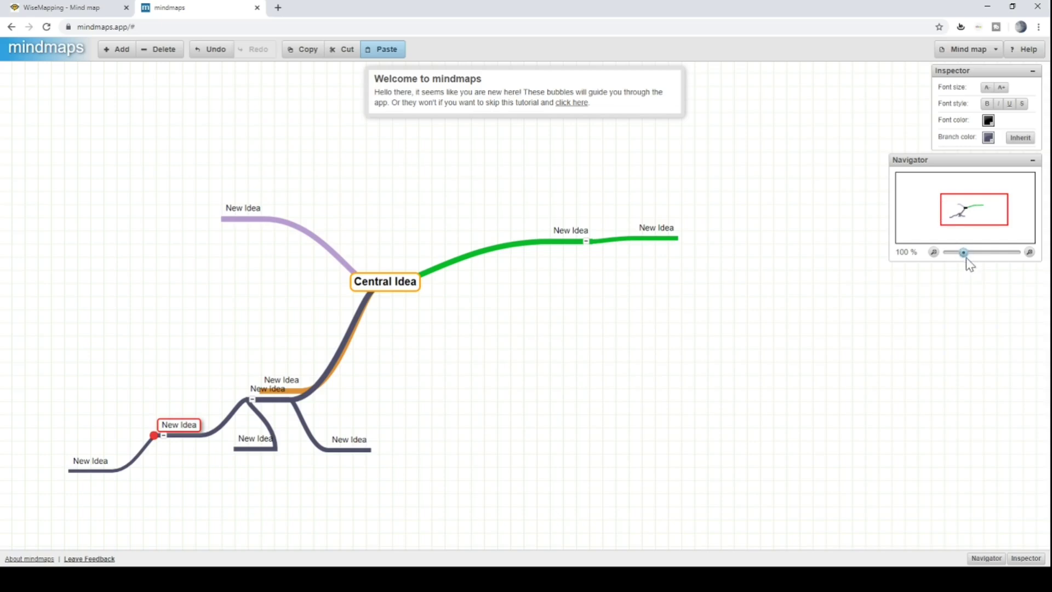
mouse_move(963, 252)
left_mouse_down()
mouse_move(979, 253)
mouse_move(956, 252)
left_mouse_up()
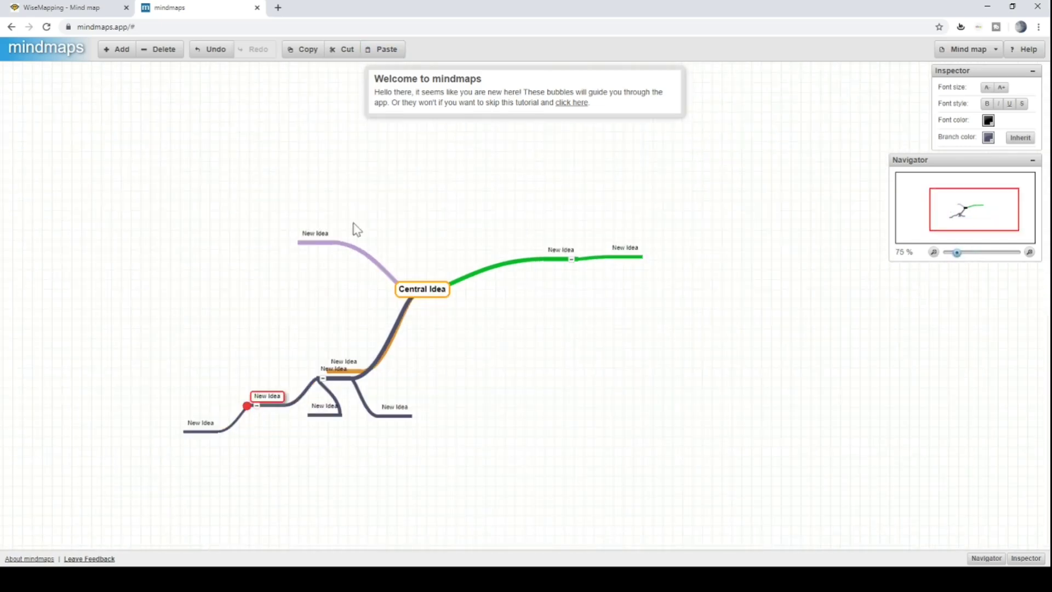
left_click(425, 293)
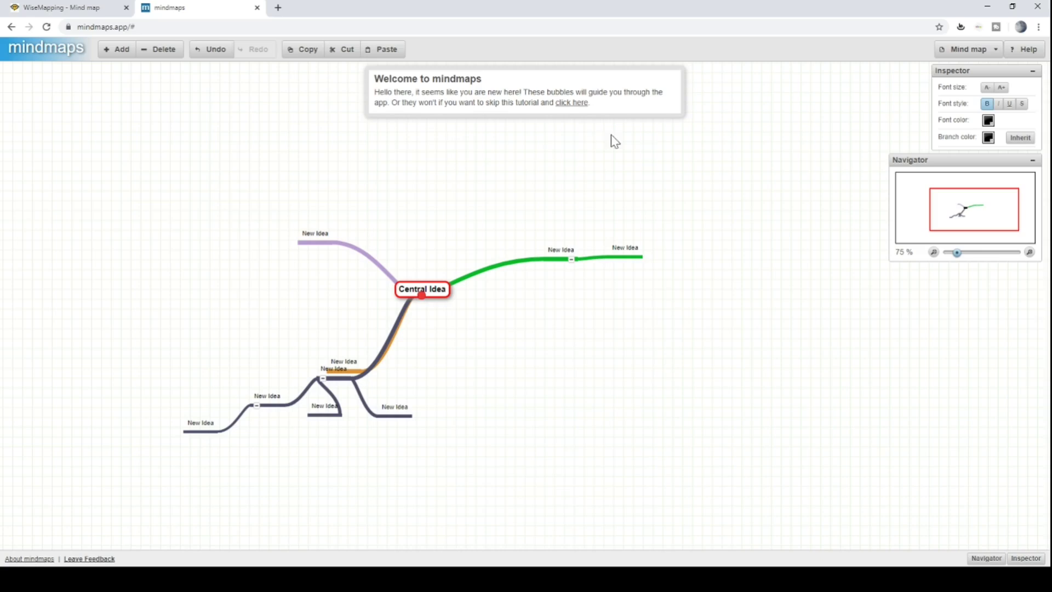
Open the mind map's save options to view the cloud, local storage and file choices, and close them without saving.
left_click(994, 51)
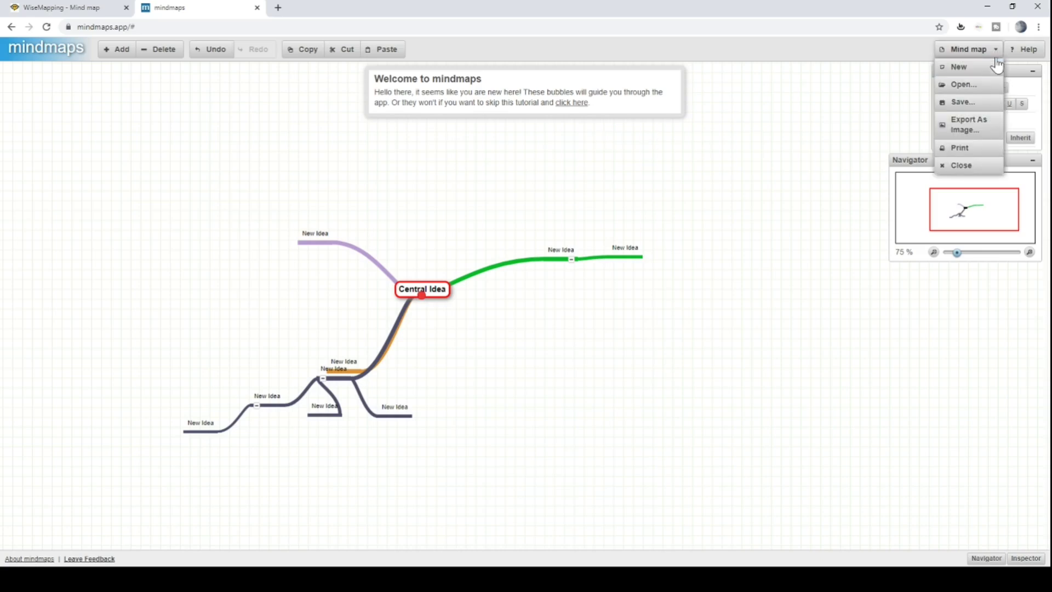
left_click(980, 102)
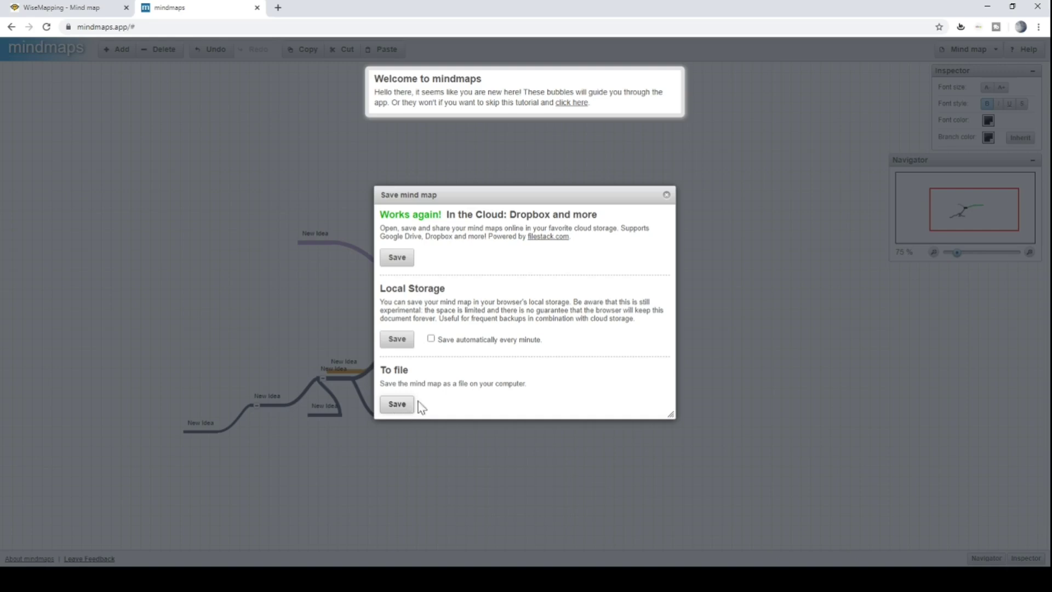
left_click(666, 195)
Preview the mind map as an exported image and close the preview.
left_click(988, 51)
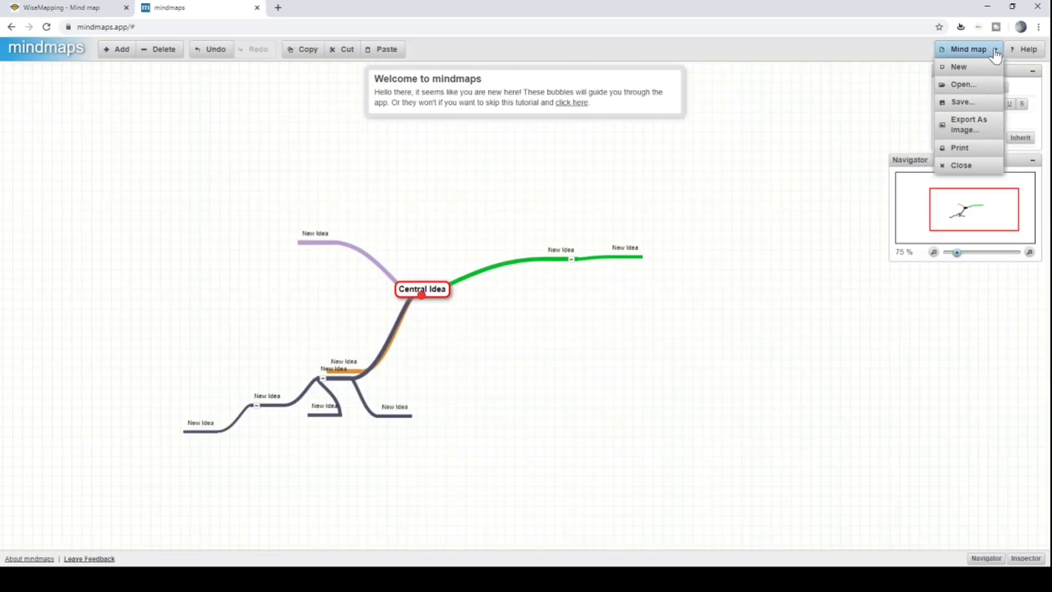
left_click(976, 125)
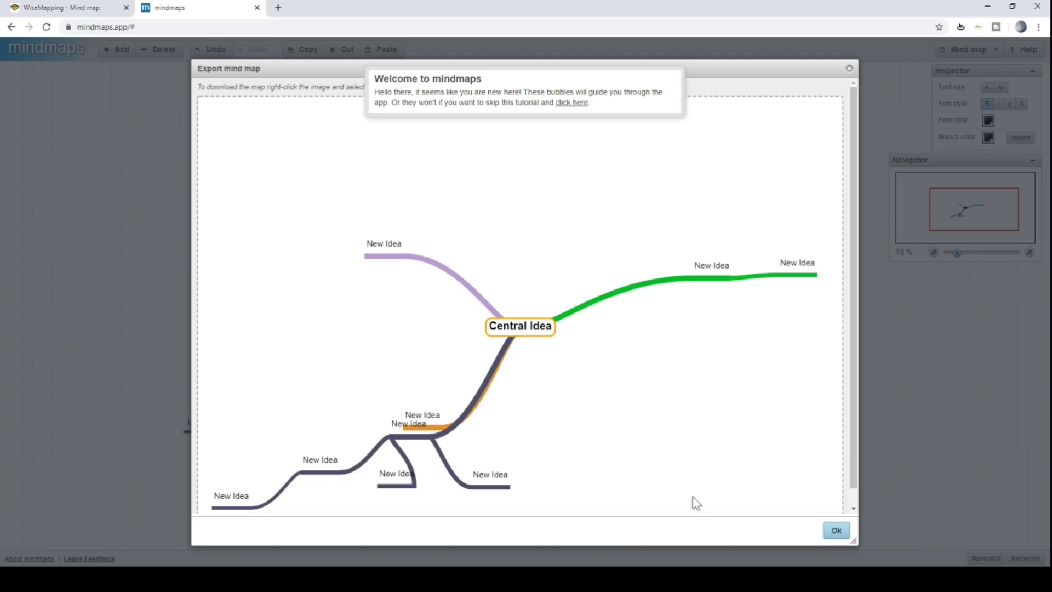
left_click(836, 531)
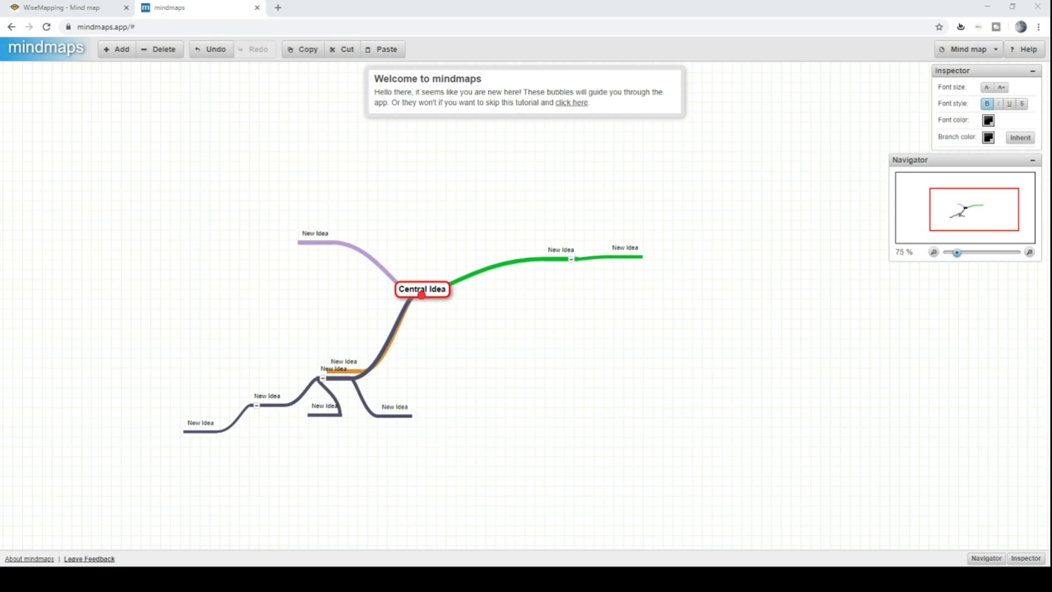
Switch to the learn-mind-map file in iMindMap Ultimate, maximize its window and select the central idea image.
key("alt+Tab")
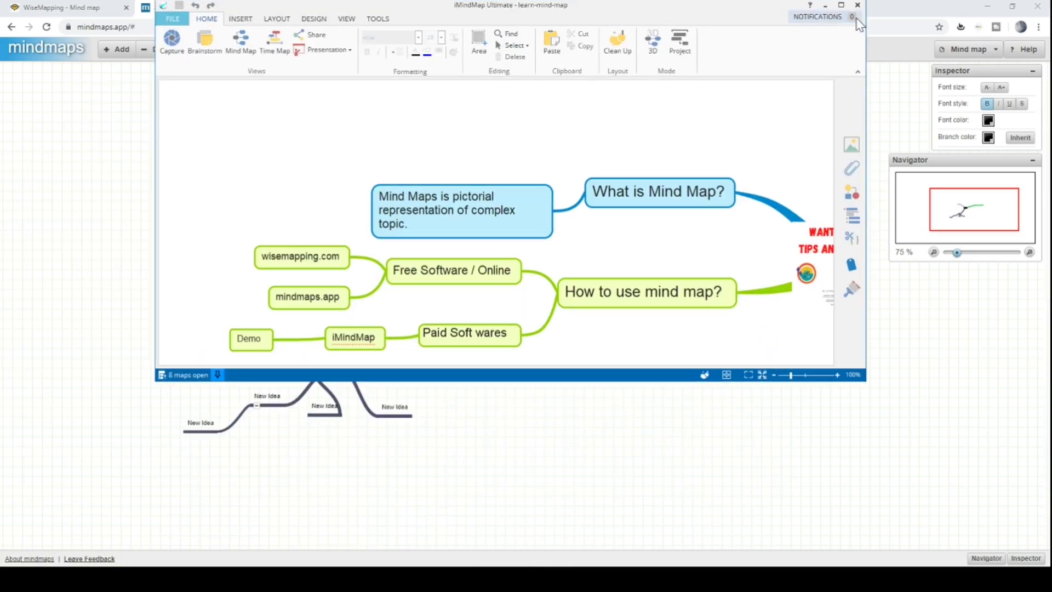
left_click(841, 5)
mouse_move(705, 256)
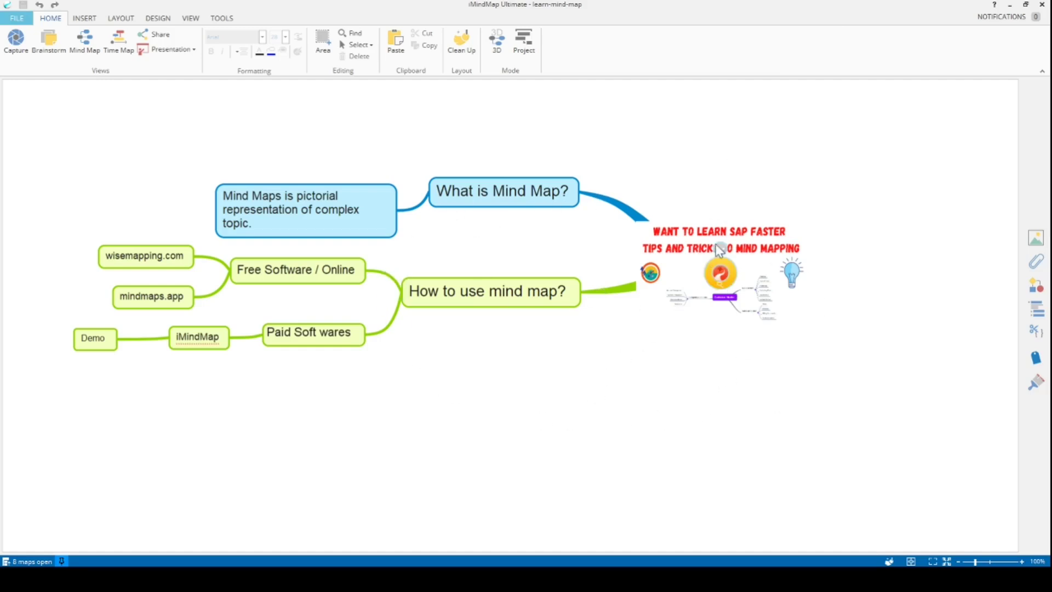
left_click(682, 245)
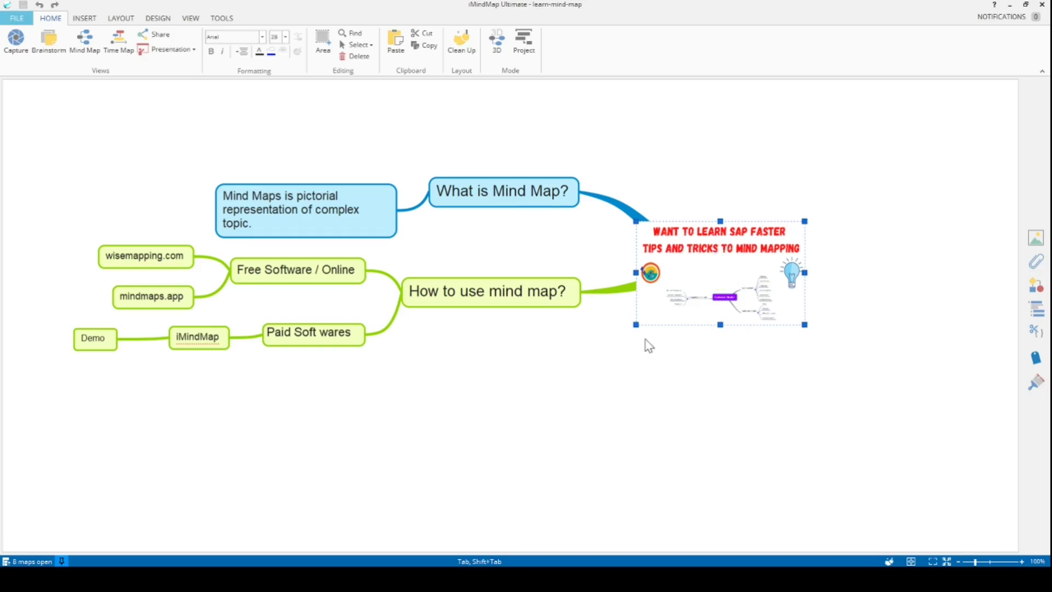